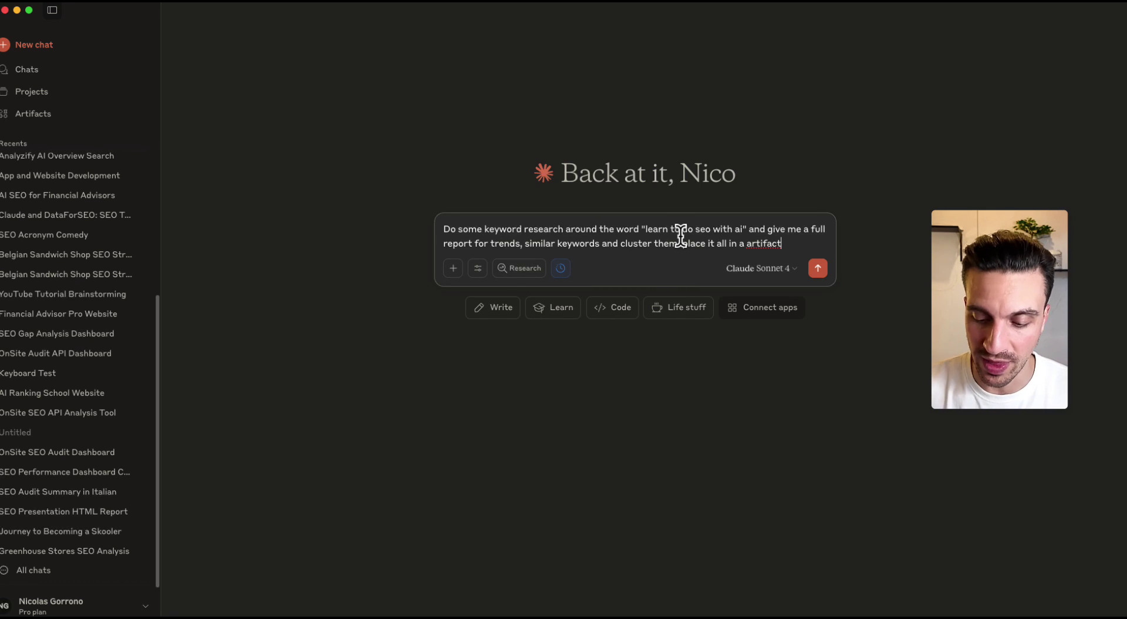
# Step: Send Claude the keyword research prompt for 'learn to do seo with ai'
pyautogui.press('Return')
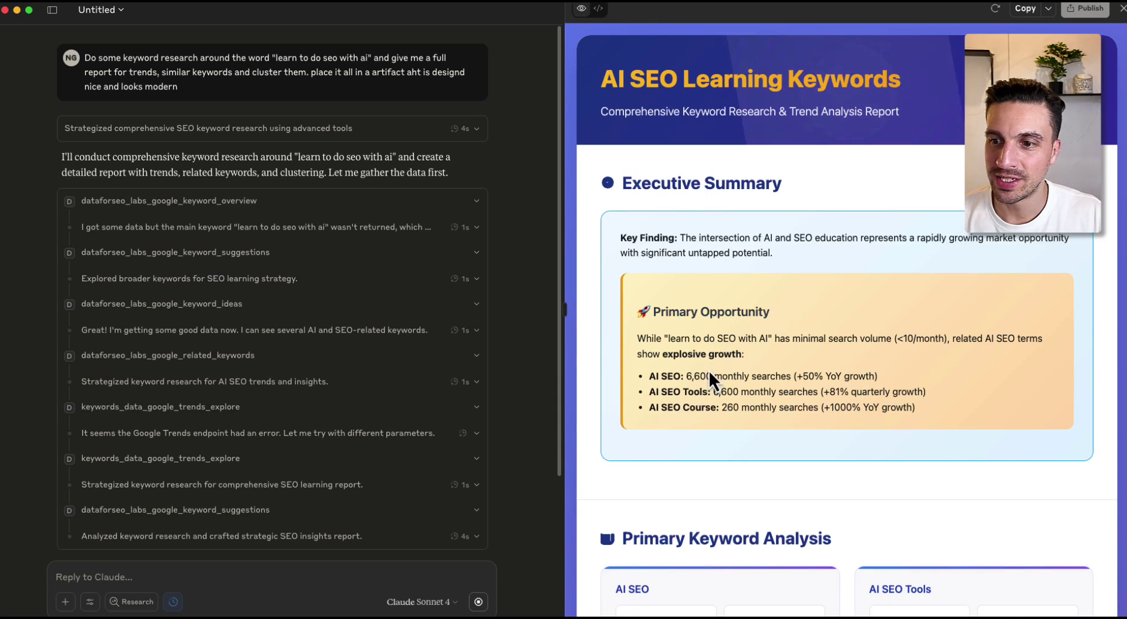
# Step: Scroll into the report, briefly highlighting the 'AI SEO Learning Keywords' title and Executive Summary
pyautogui.scroll(-3, 752, 304)
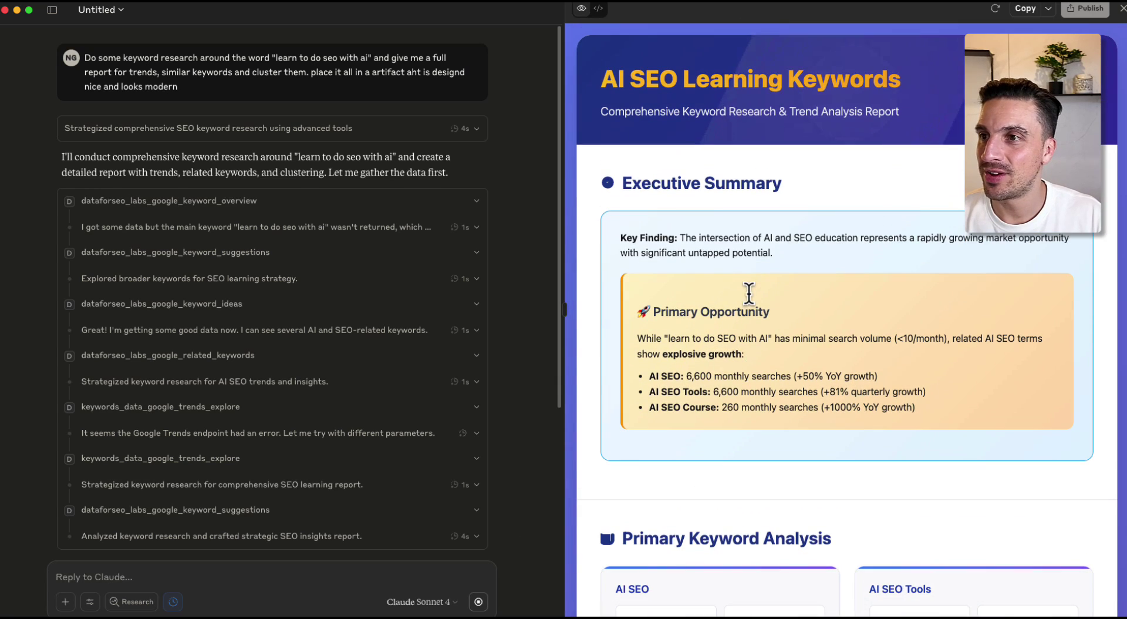
pyautogui.moveTo(596, 79); pyautogui.dragTo(945, 93)
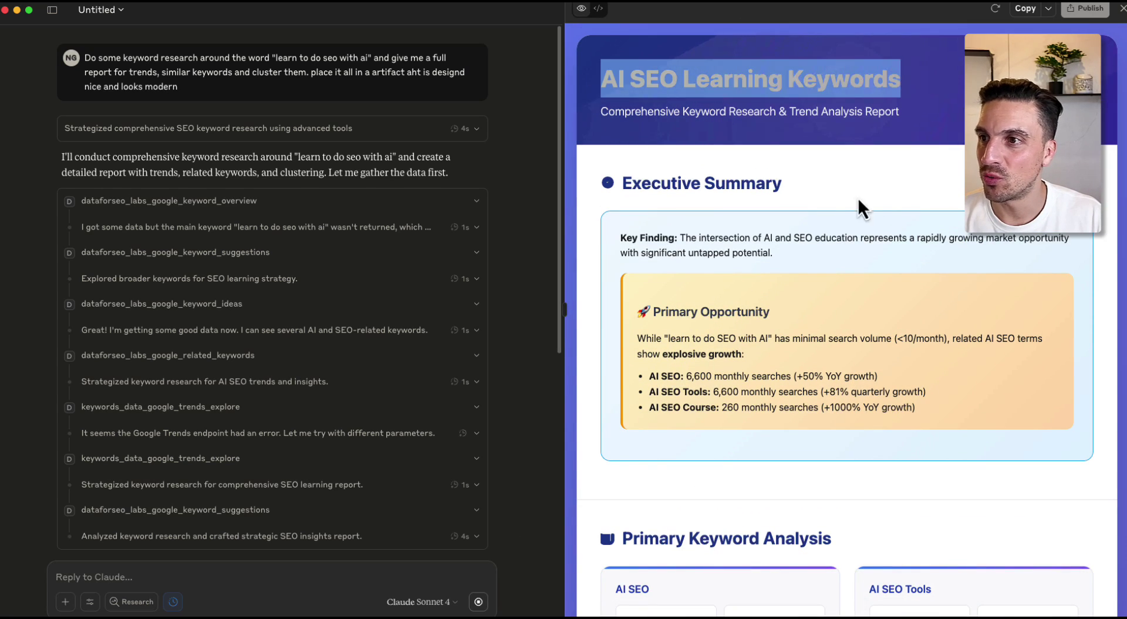
pyautogui.click(713, 254)
pyautogui.scroll(-3, 780, 260)
pyautogui.scroll(-6, 811, 300)
# Step: Scroll through the keyword clusters, search trends and content strategy down to Next Steps
pyautogui.scroll(-3, 768, 344)
pyautogui.scroll(-10, 774, 346)
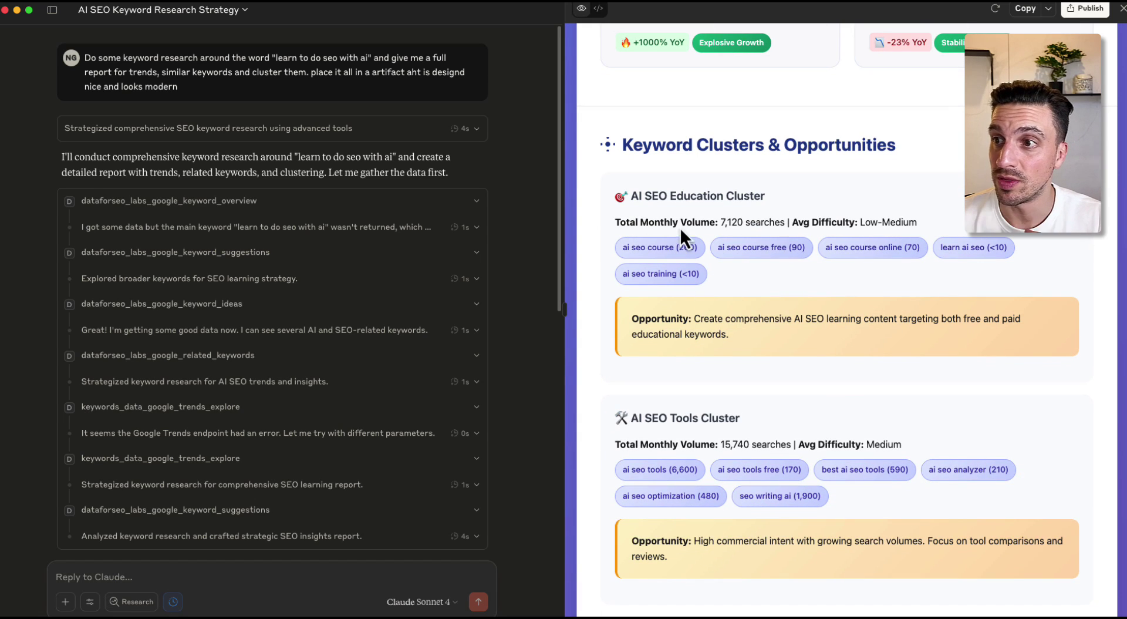
pyautogui.scroll(-15, 850, 247)
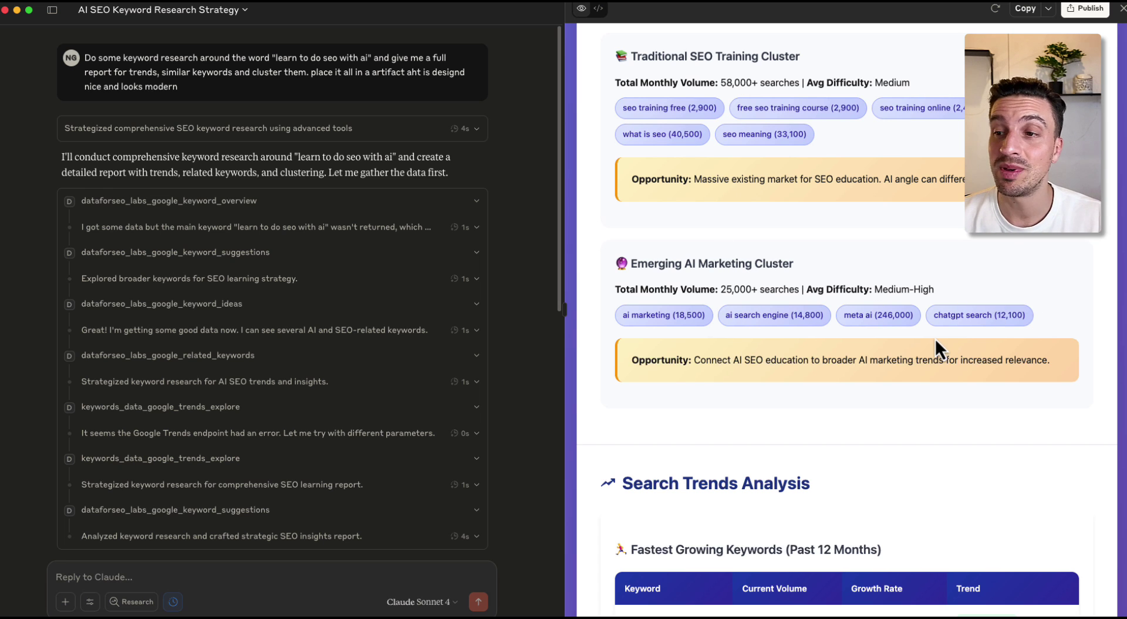
pyautogui.scroll(-6, 935, 338)
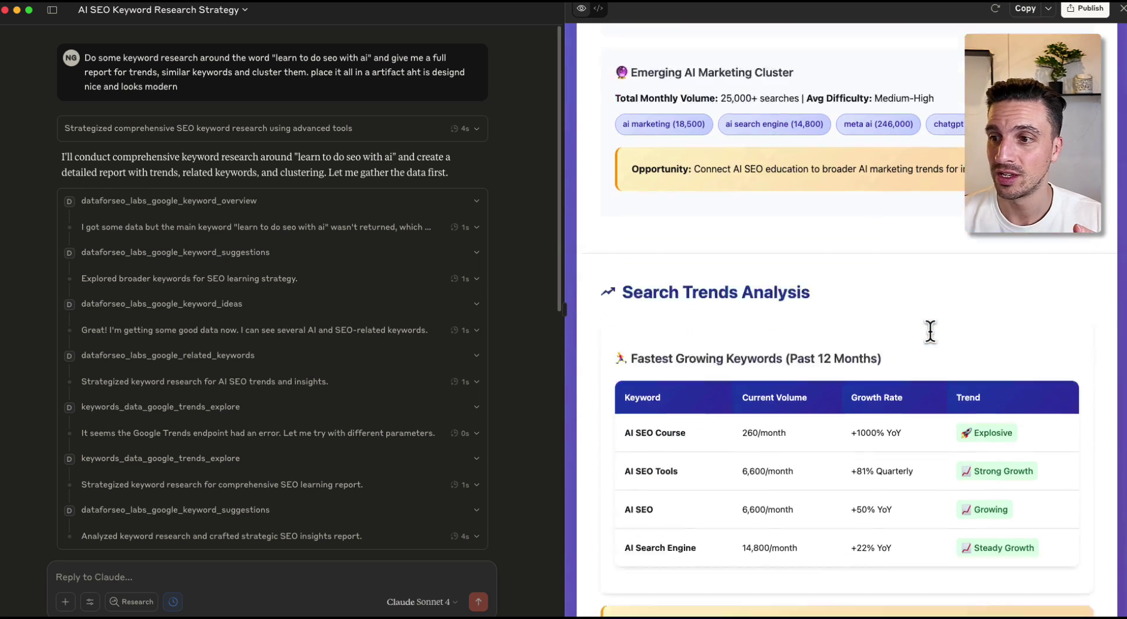
pyautogui.scroll(-3, 930, 332)
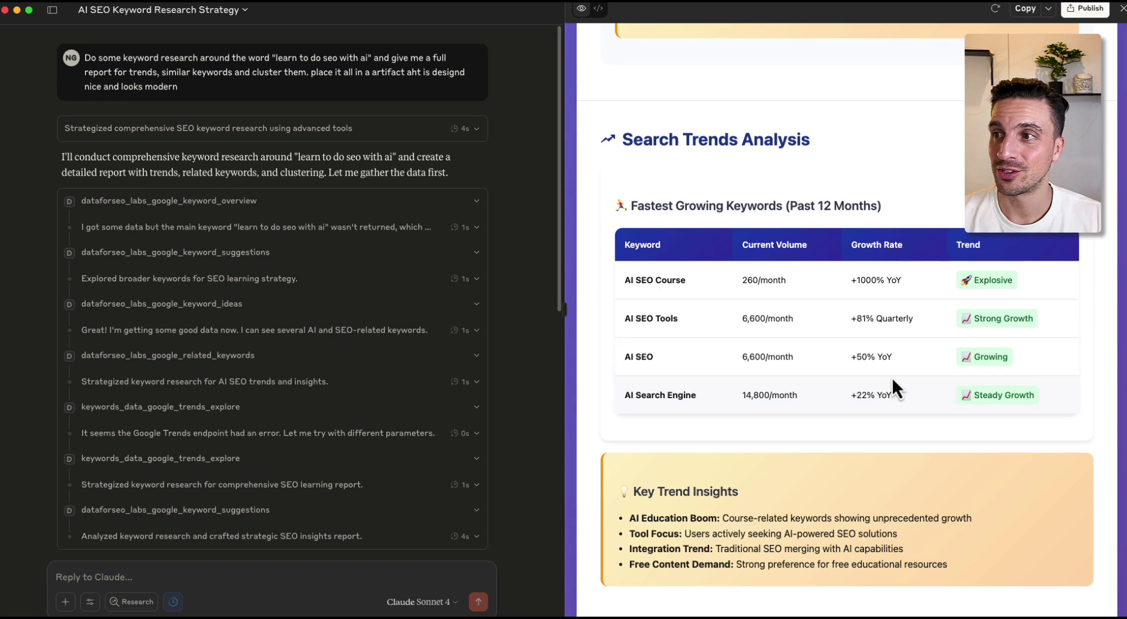
pyautogui.scroll(-12, 852, 292)
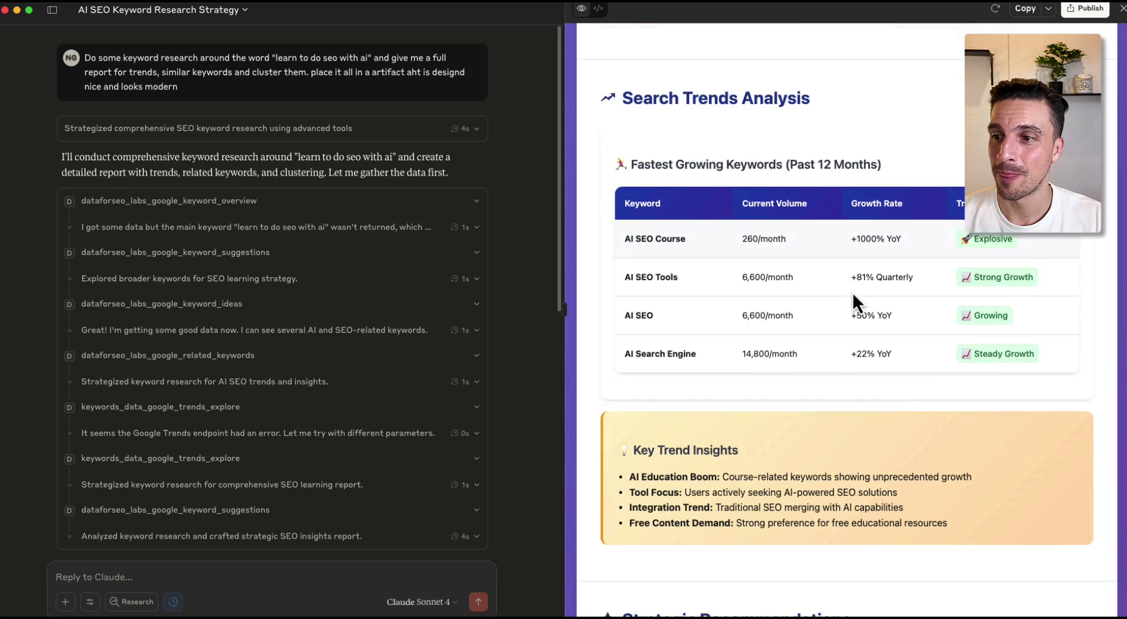
pyautogui.scroll(-7, 841, 253)
pyautogui.scroll(-8, 842, 252)
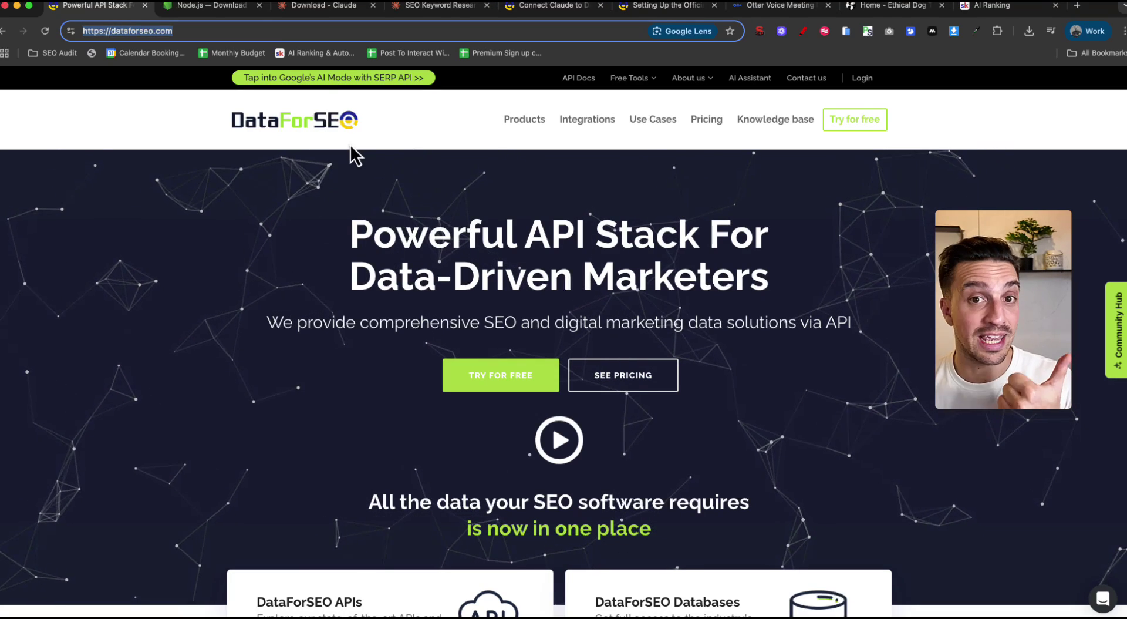
# Step: Review the Node.js download, DataForSEO API access and Claude desktop download pages
pyautogui.click(230, 12)
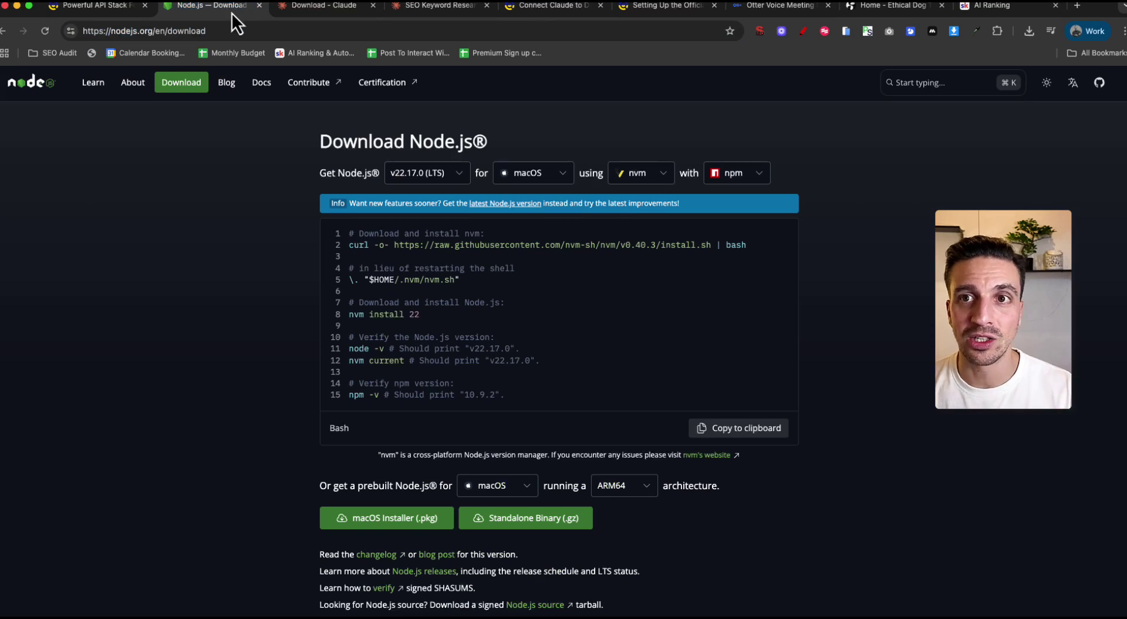
pyautogui.click(320, 11)
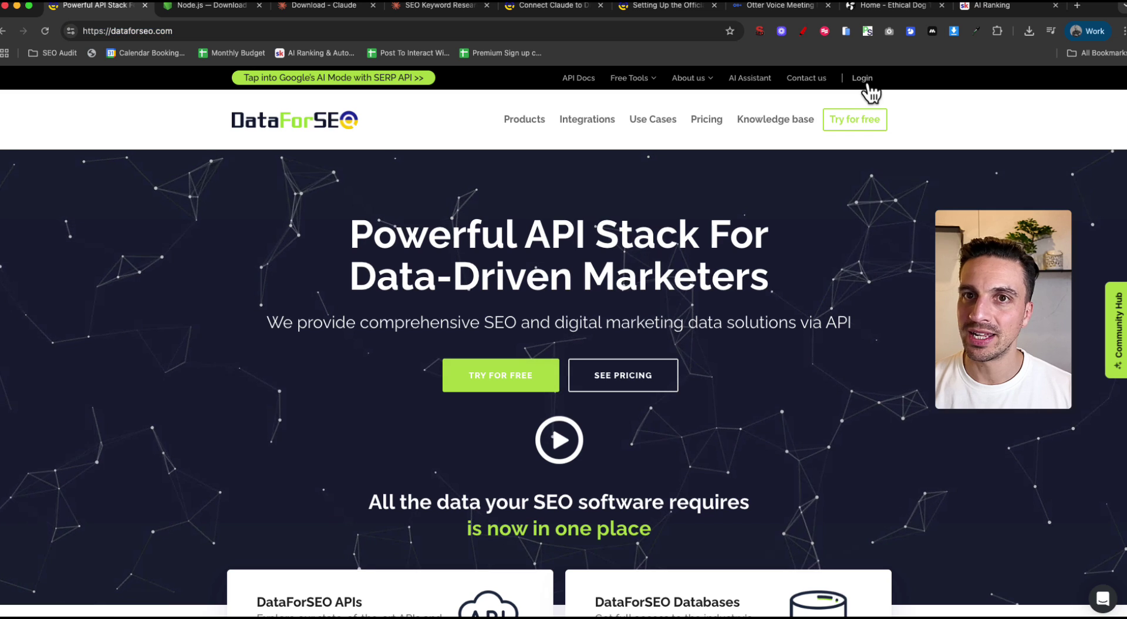
pyautogui.click(867, 82)
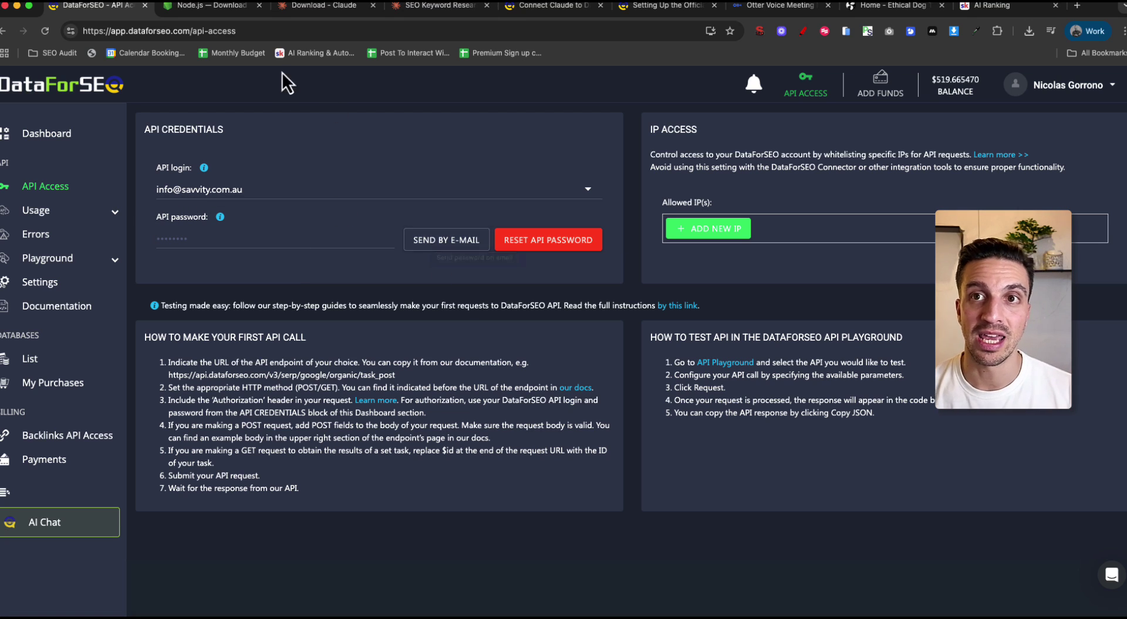
pyautogui.click(233, 18)
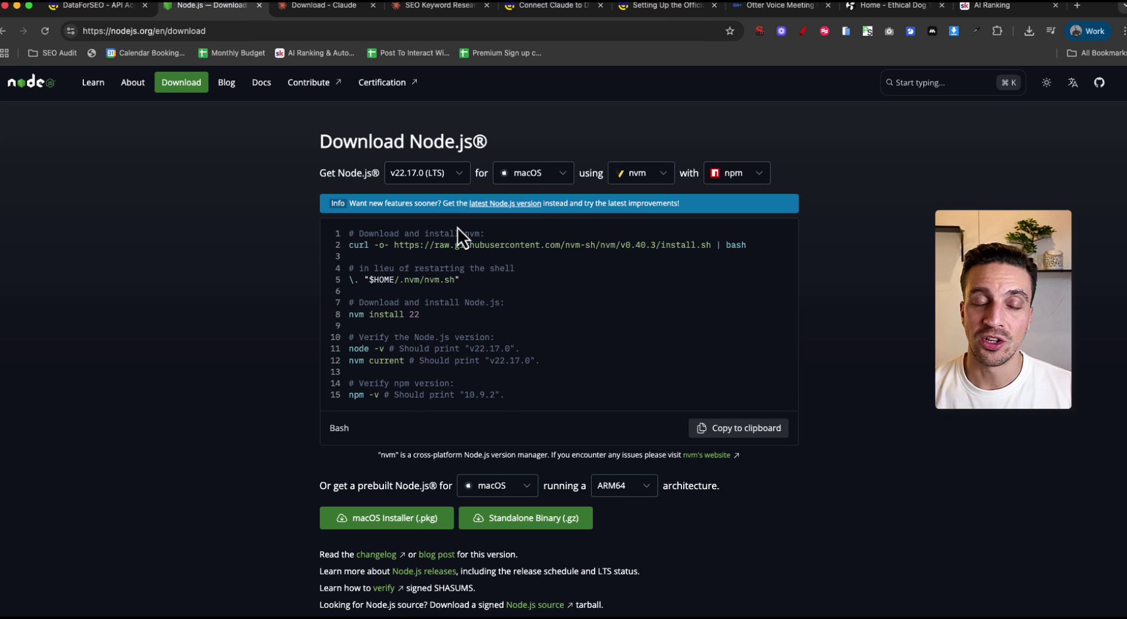
pyautogui.click(312, 16)
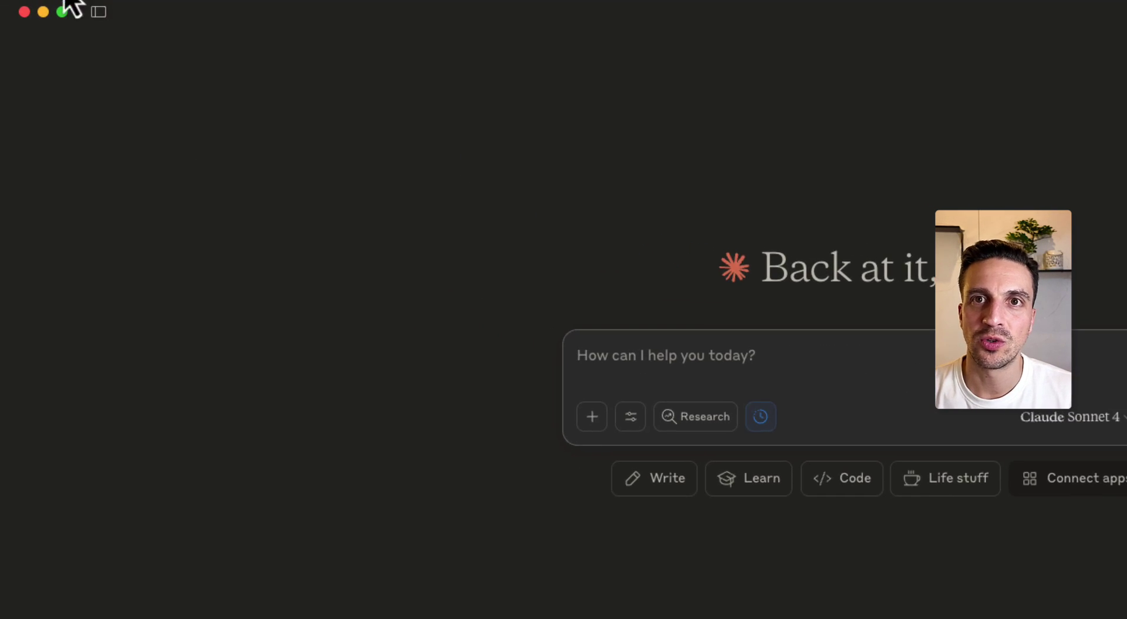
# Step: From Settings > Developer listing dataforseo, reveal claude_desktop_config.json via Edit Config
pyautogui.click(70, 2)
pyautogui.click(76, 30)
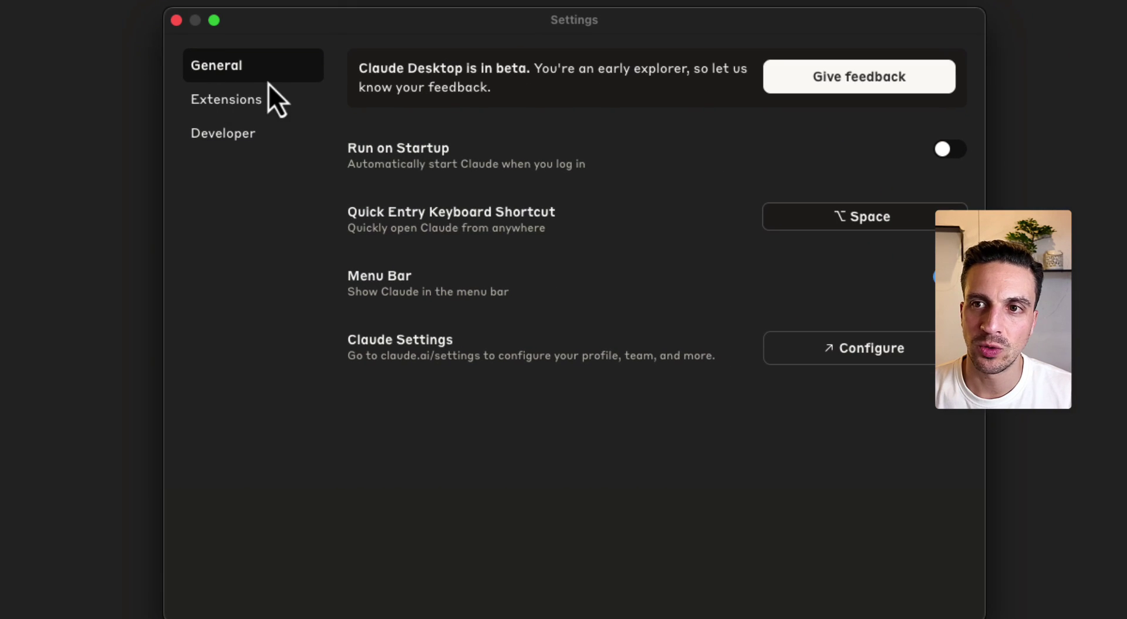
pyautogui.click(238, 142)
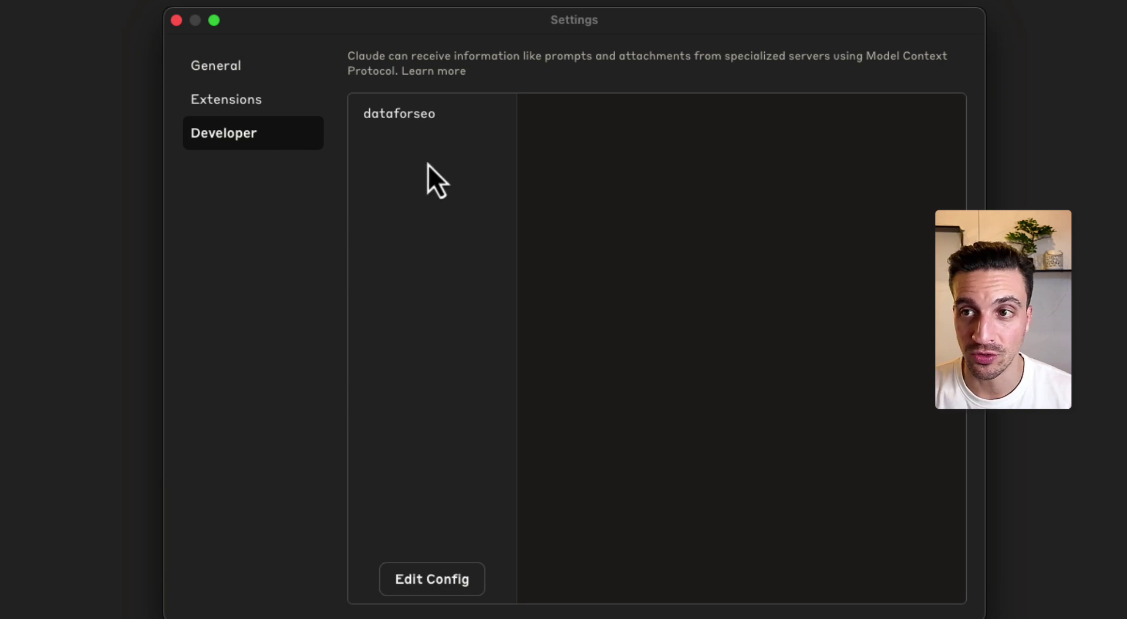
pyautogui.click(437, 578)
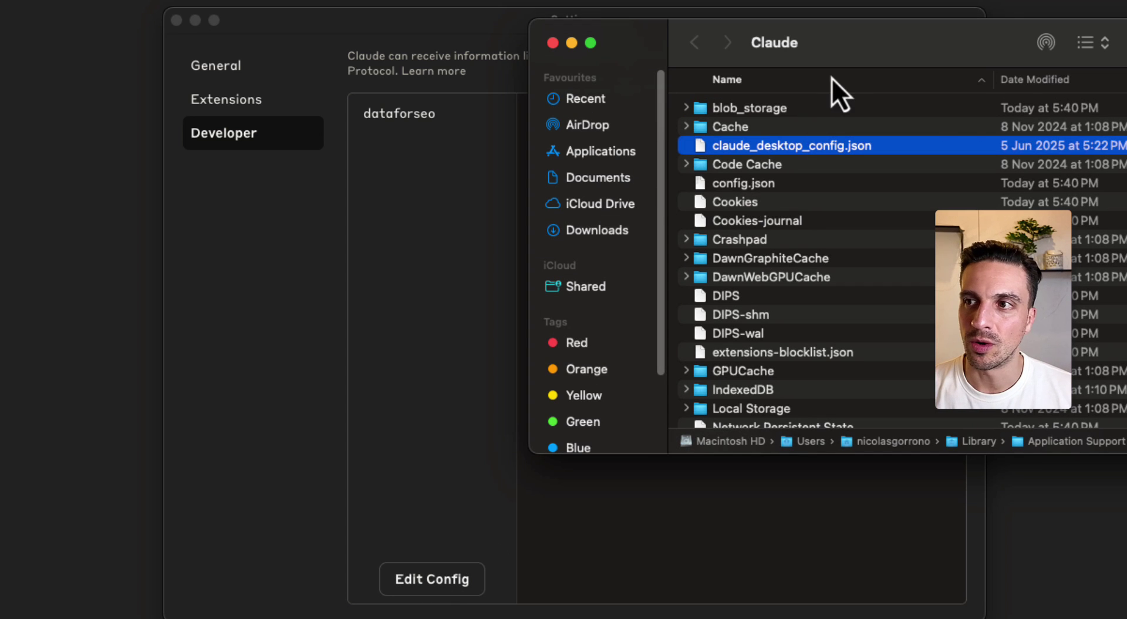
# Step: Open claude_desktop_config.json from Finder in Visual Studio Code
pyautogui.moveTo(839, 53); pyautogui.dragTo(464, 87)
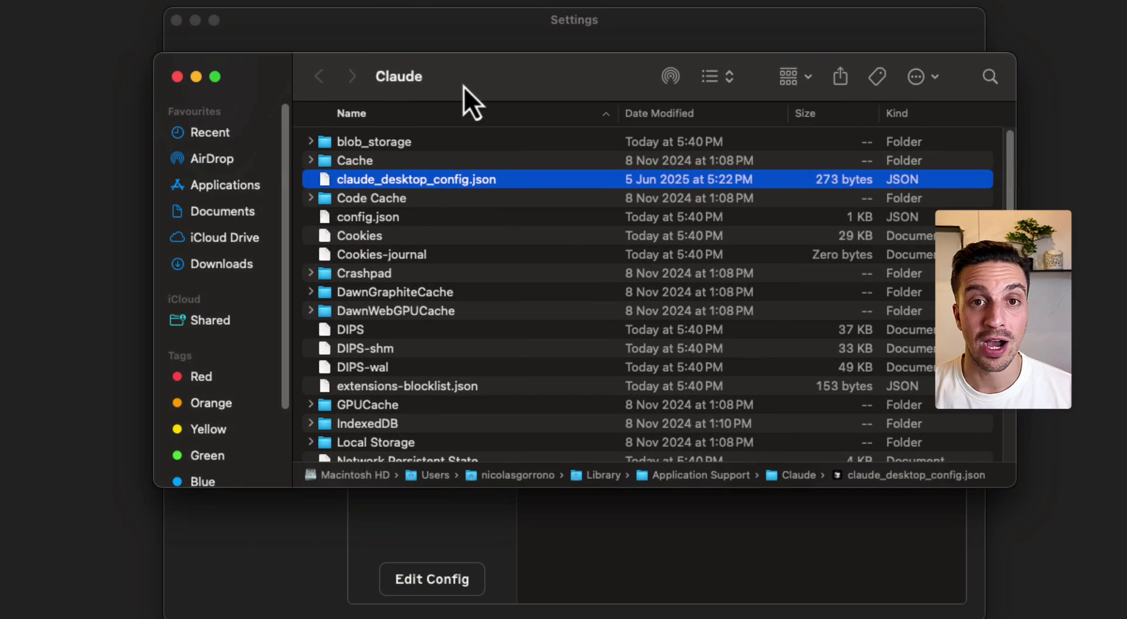
pyautogui.rightClick(541, 186)
pyautogui.moveTo(598, 213)
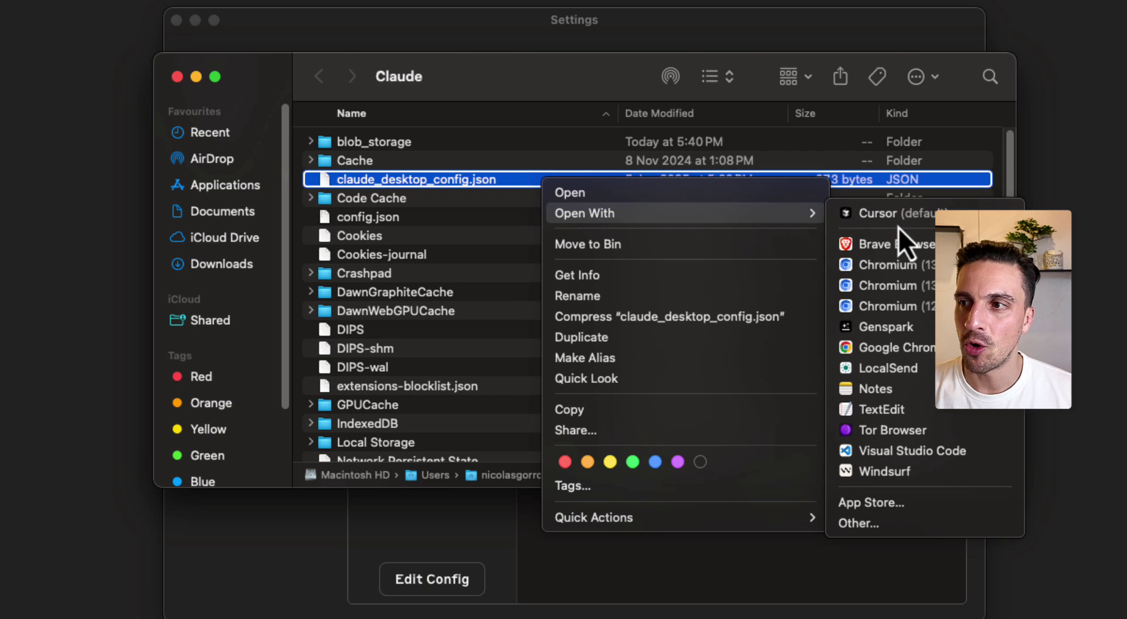
pyautogui.click(957, 449)
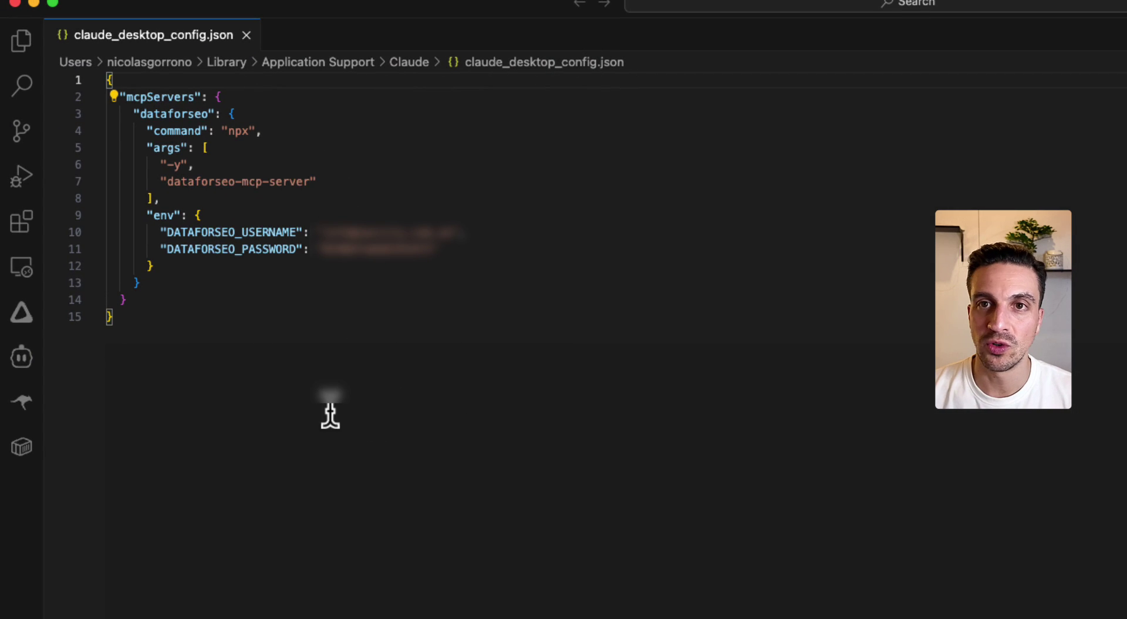
# Step: Select the entire contents of claude_desktop_config.json in the editor
pyautogui.moveTo(322, 402); pyautogui.dragTo(94, 82)
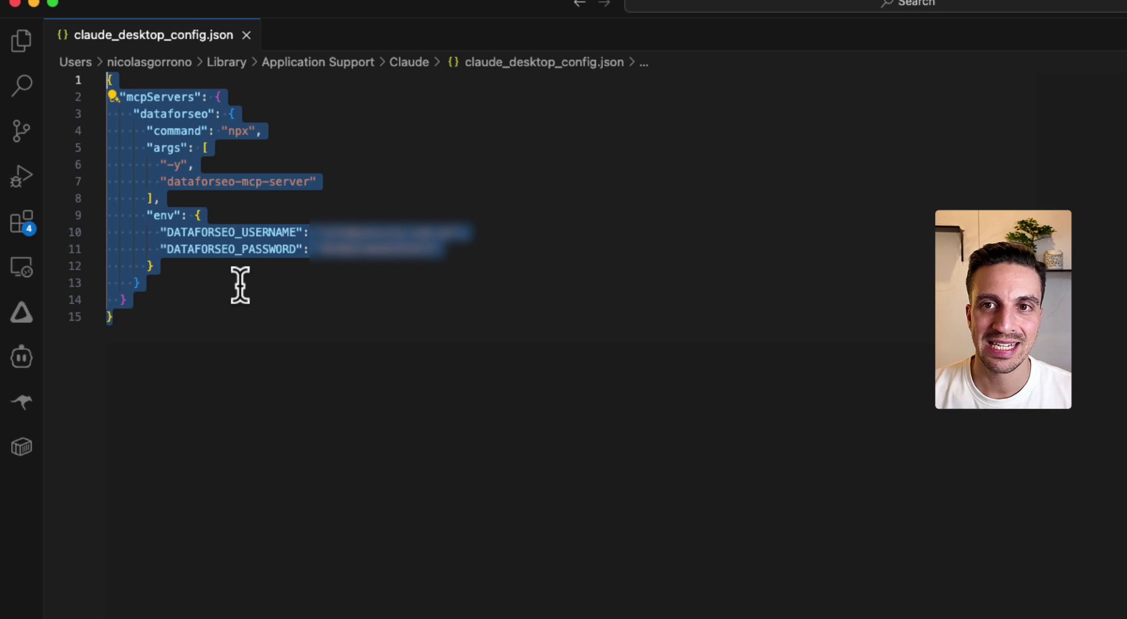
pyautogui.click(270, 282)
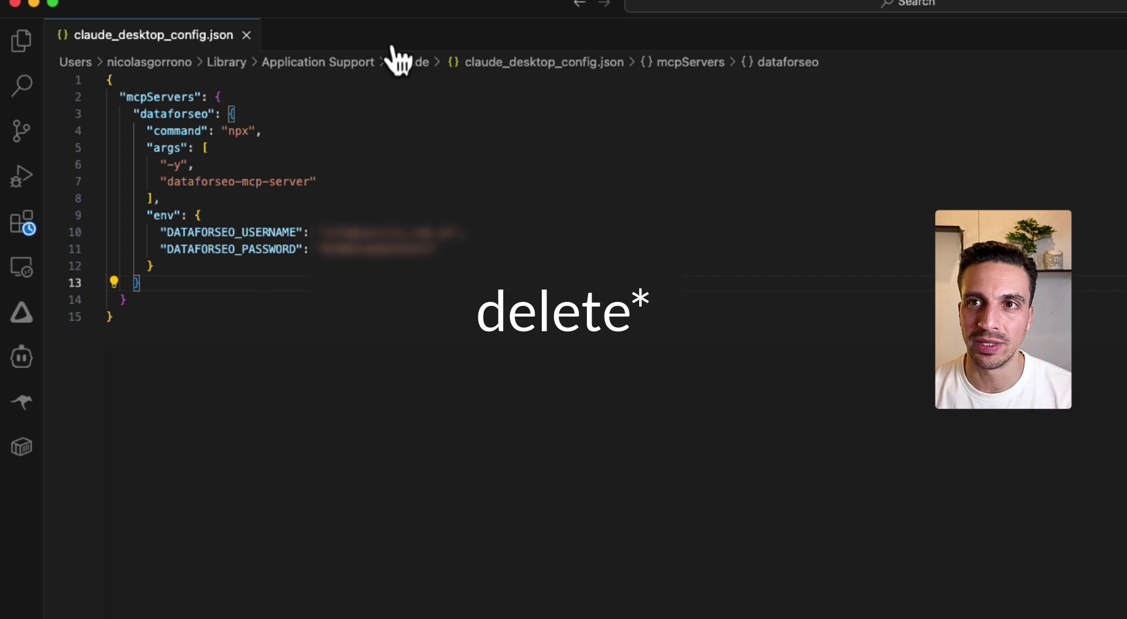
pyautogui.moveTo(196, 334); pyautogui.dragTo(43, 56)
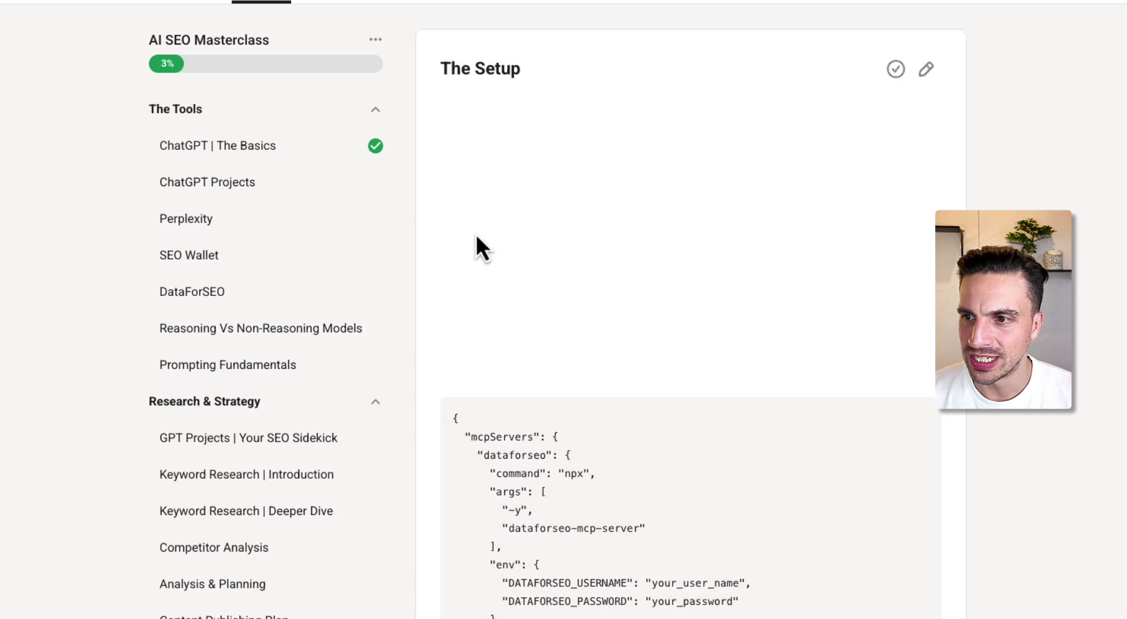
# Step: Find the DataForSEO MCP JSON template, highlight its username placeholder, and select the whole block
pyautogui.scroll(-3, 595, 287)
pyautogui.scroll(-3, 595, 286)
pyautogui.moveTo(513, 378); pyautogui.dragTo(439, 99)
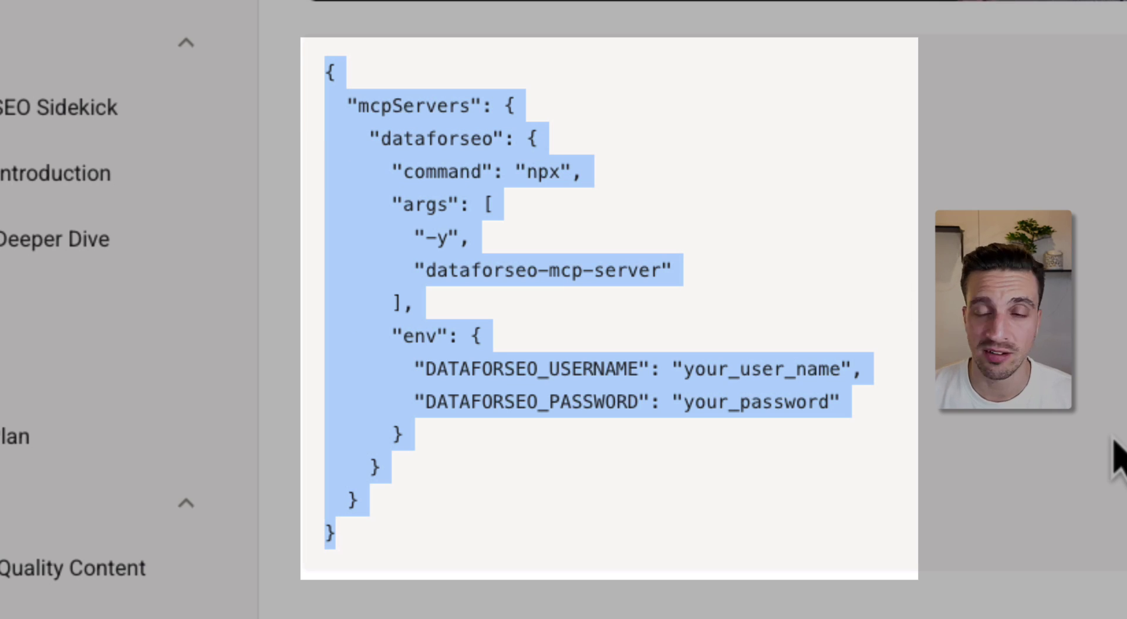
pyautogui.click(1113, 441)
pyautogui.scroll(3, 889, 297)
pyautogui.scroll(-2, 875, 304)
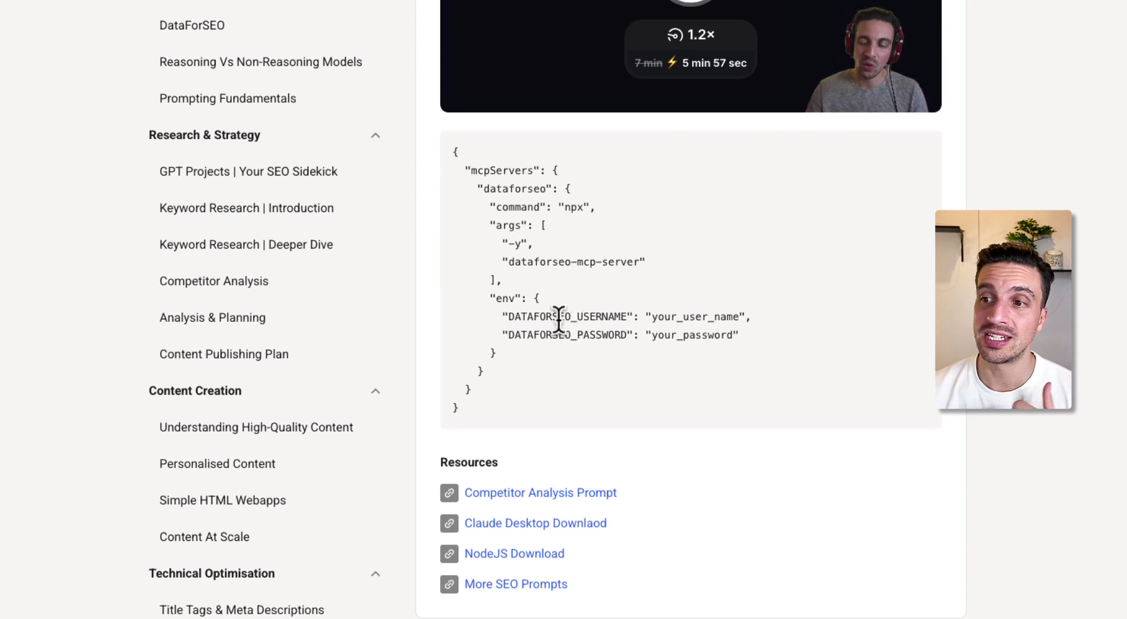
pyautogui.moveTo(652, 317); pyautogui.dragTo(635, 337)
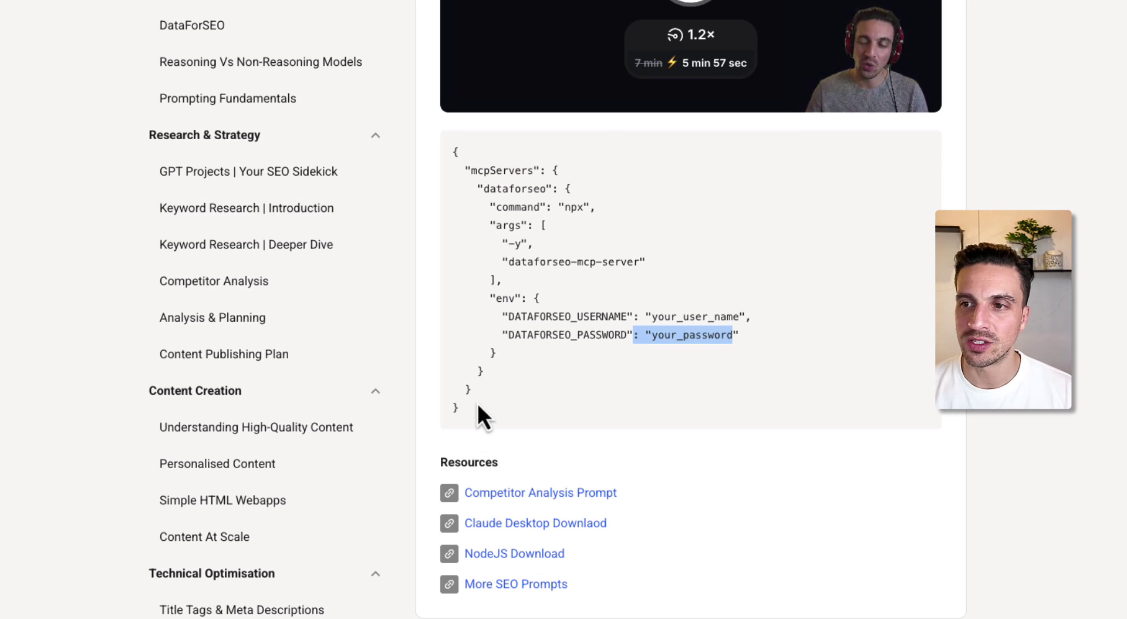
pyautogui.moveTo(479, 404); pyautogui.dragTo(431, 132)
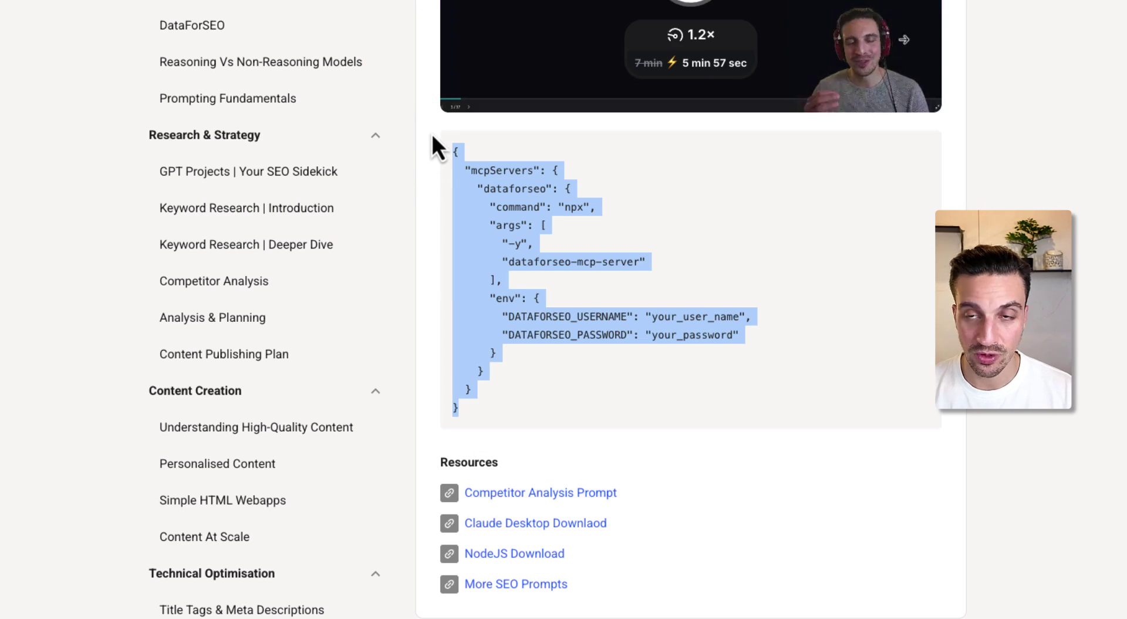
pyautogui.moveTo(651, 610)
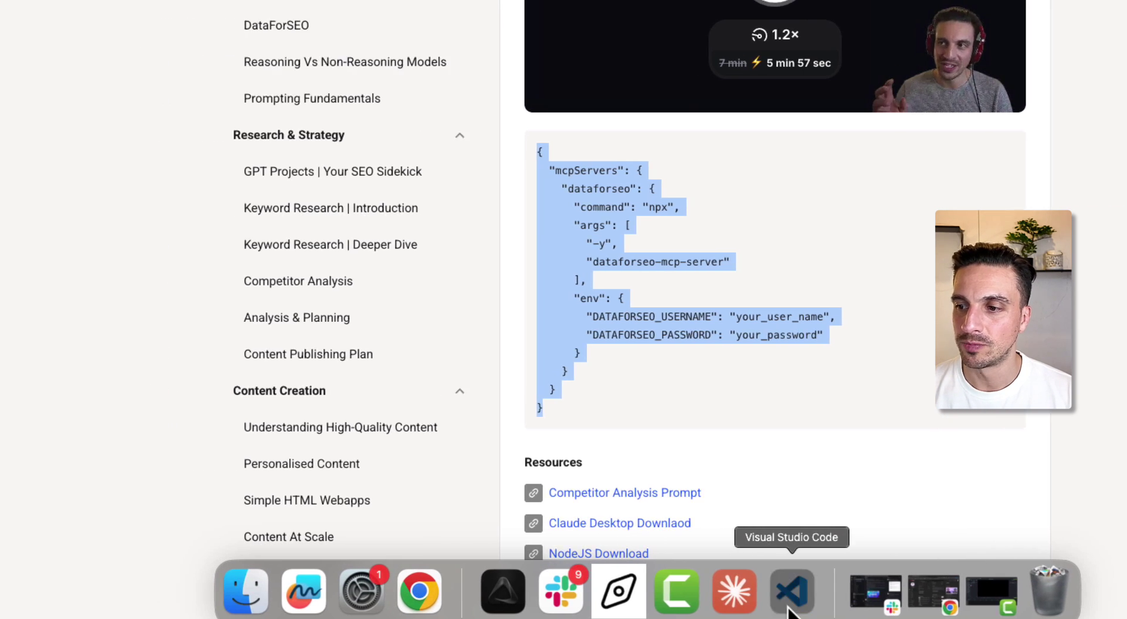
pyautogui.click(729, 606)
pyautogui.moveTo(478, 259); pyautogui.dragTo(110, 57)
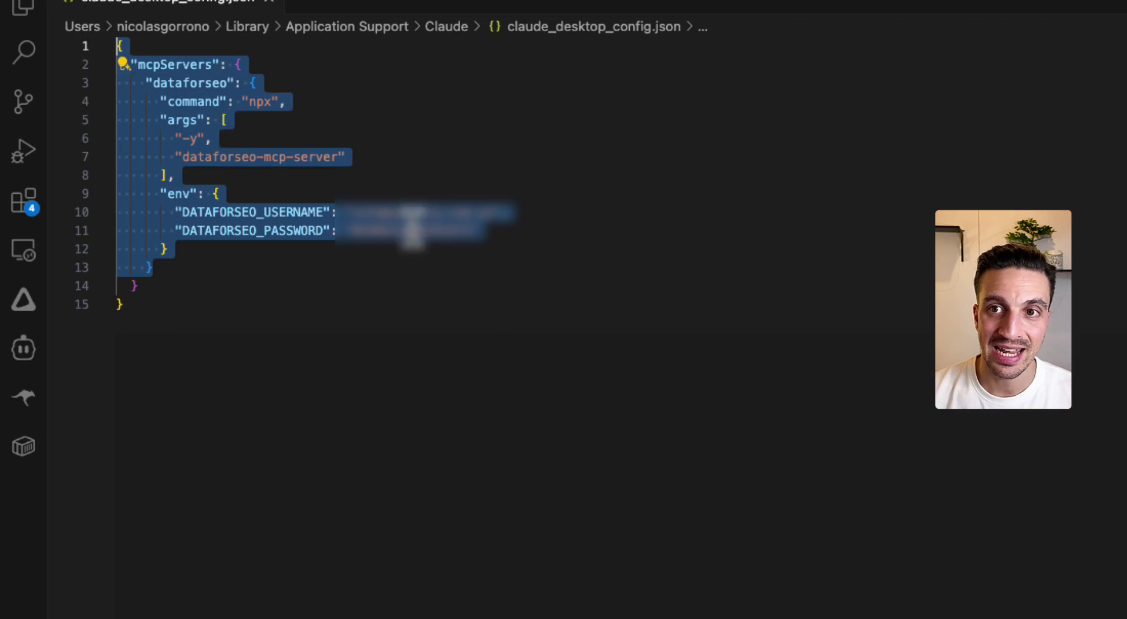
pyautogui.click(482, 235)
pyautogui.moveTo(481, 235); pyautogui.dragTo(357, 211)
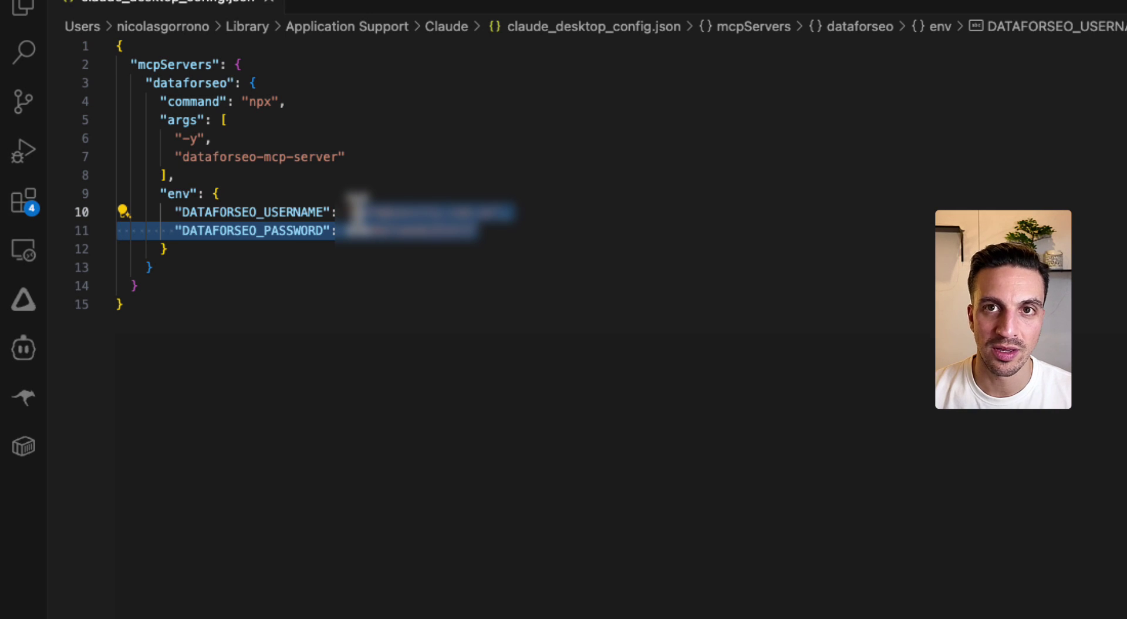
pyautogui.click(358, 210)
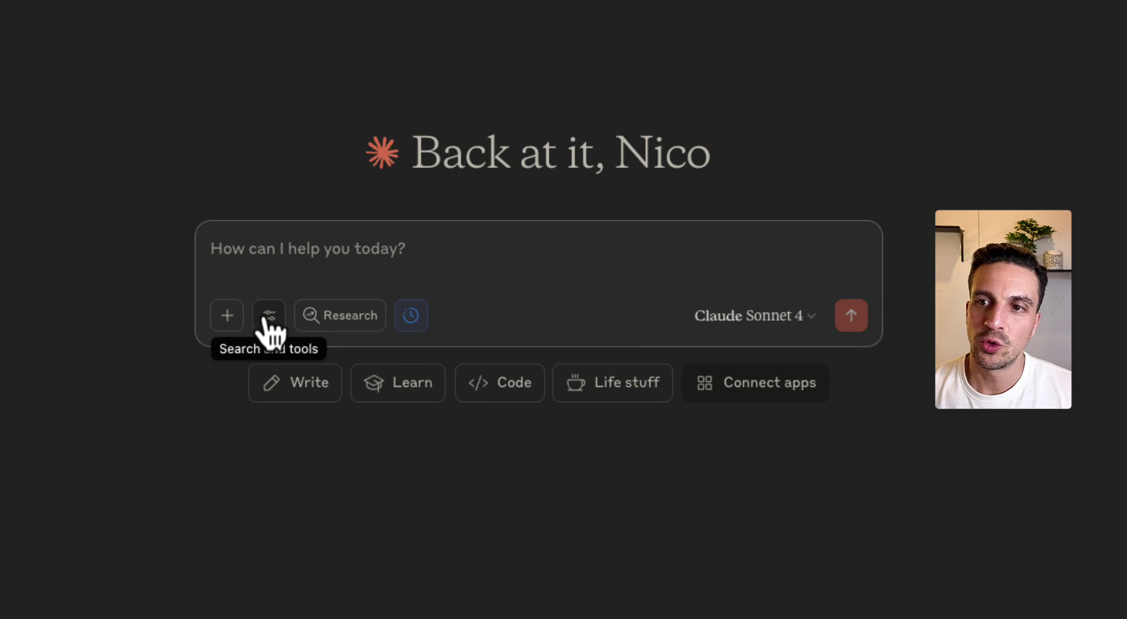
# Step: Check the Search and tools menu lists dataforseo with 58 tools
pyautogui.click(270, 298)
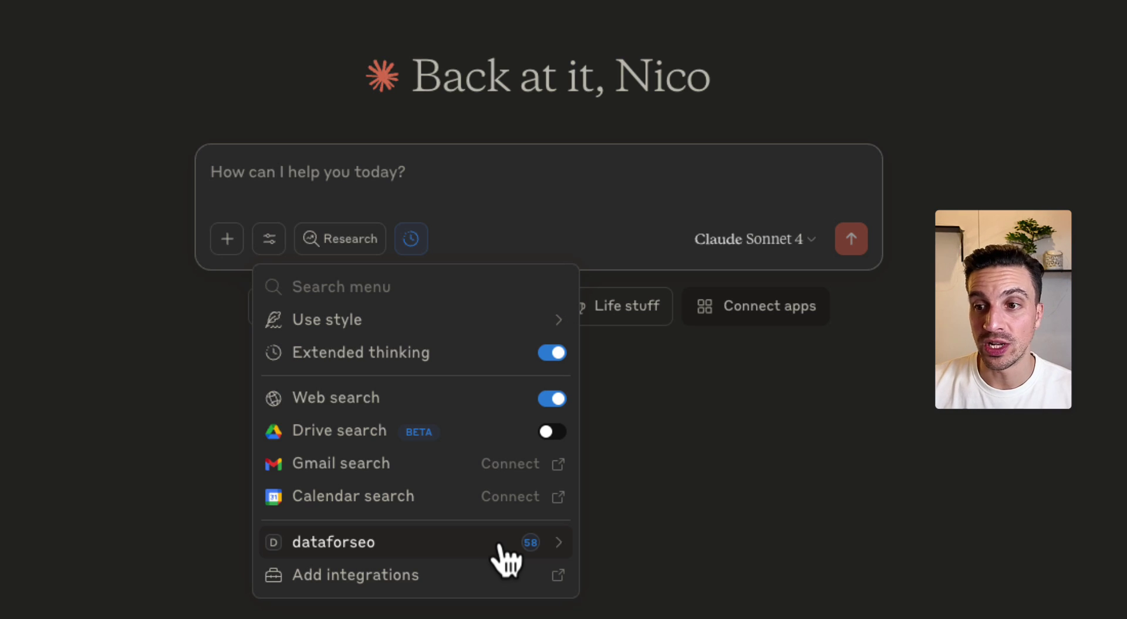
pyautogui.click(188, 272)
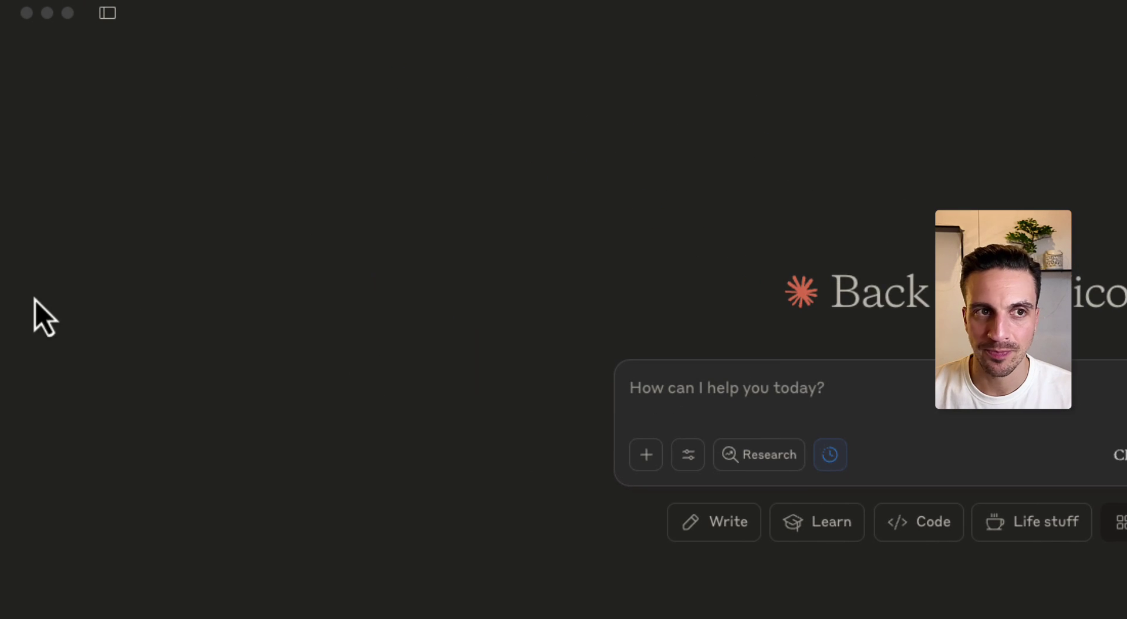
# Step: Open the dataforseo integration's tools and settings from Settings > Integrations
pyautogui.press('super+comma')
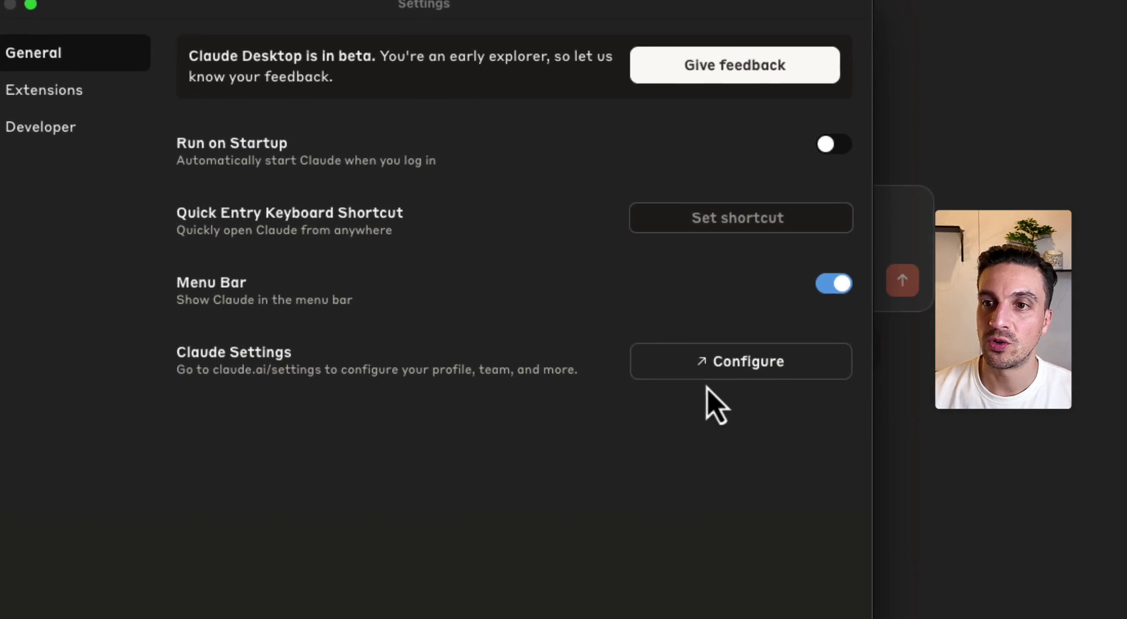
pyautogui.click(703, 376)
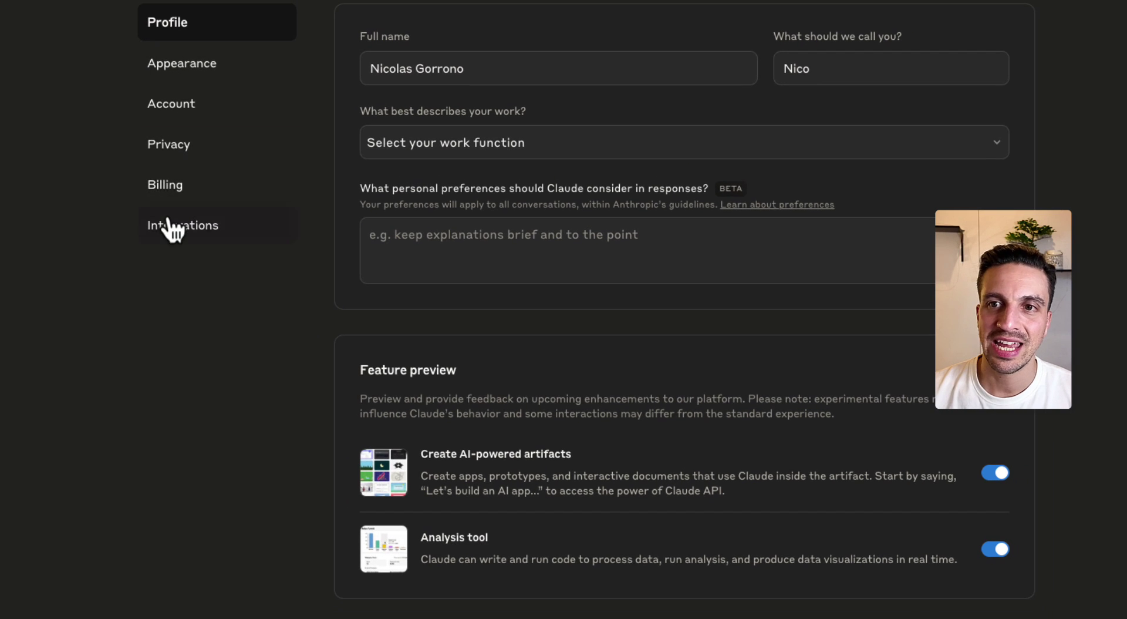
pyautogui.click(170, 234)
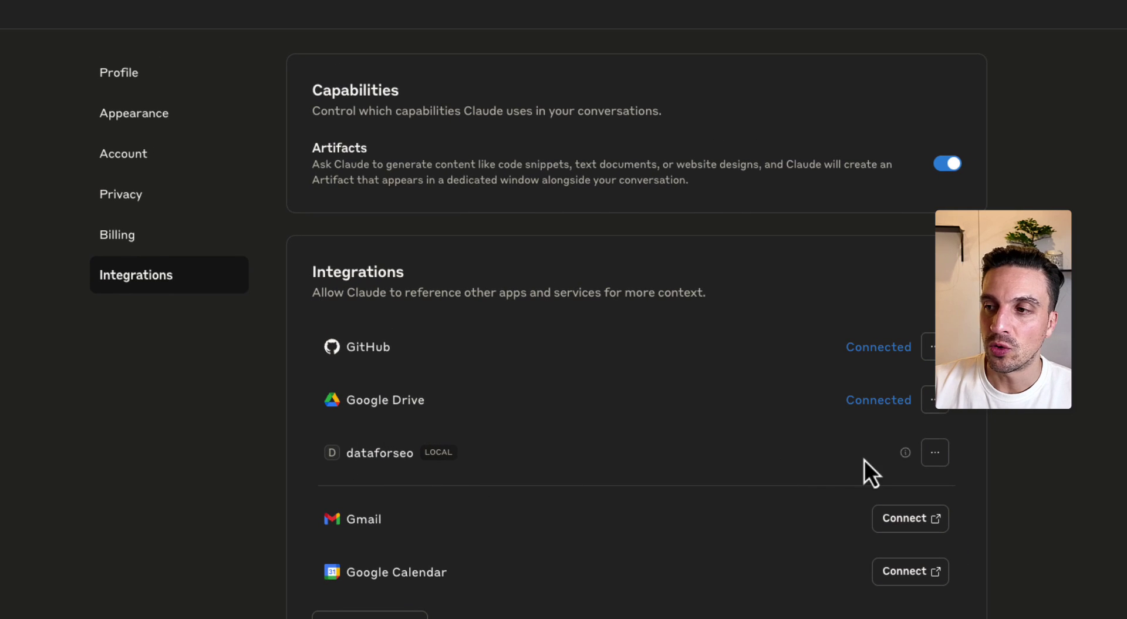
pyautogui.click(932, 455)
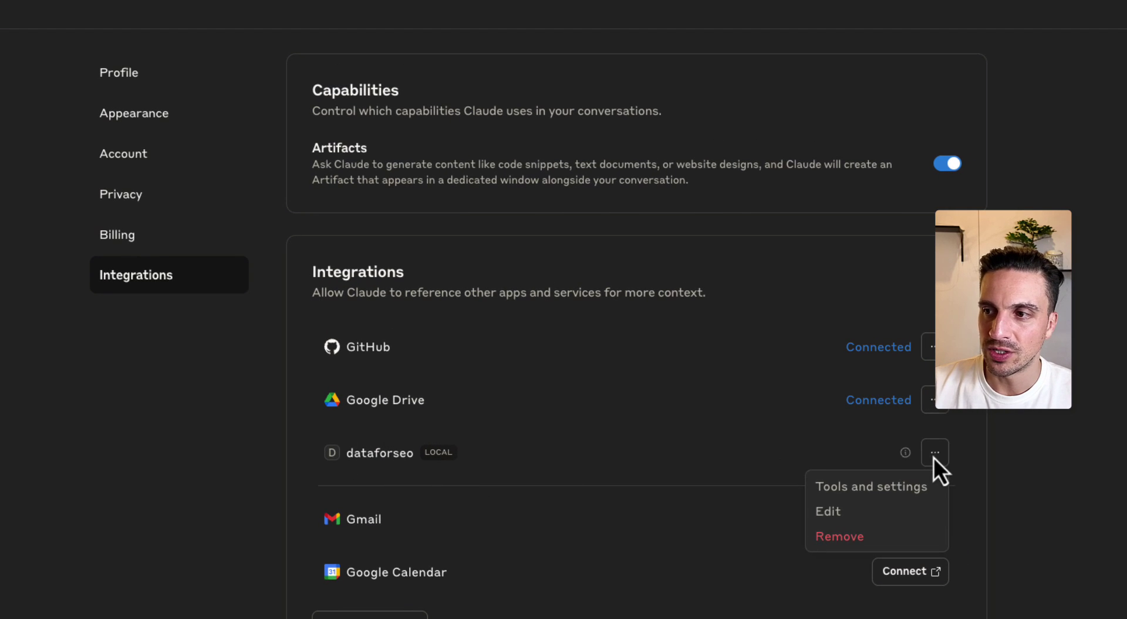
pyautogui.click(902, 493)
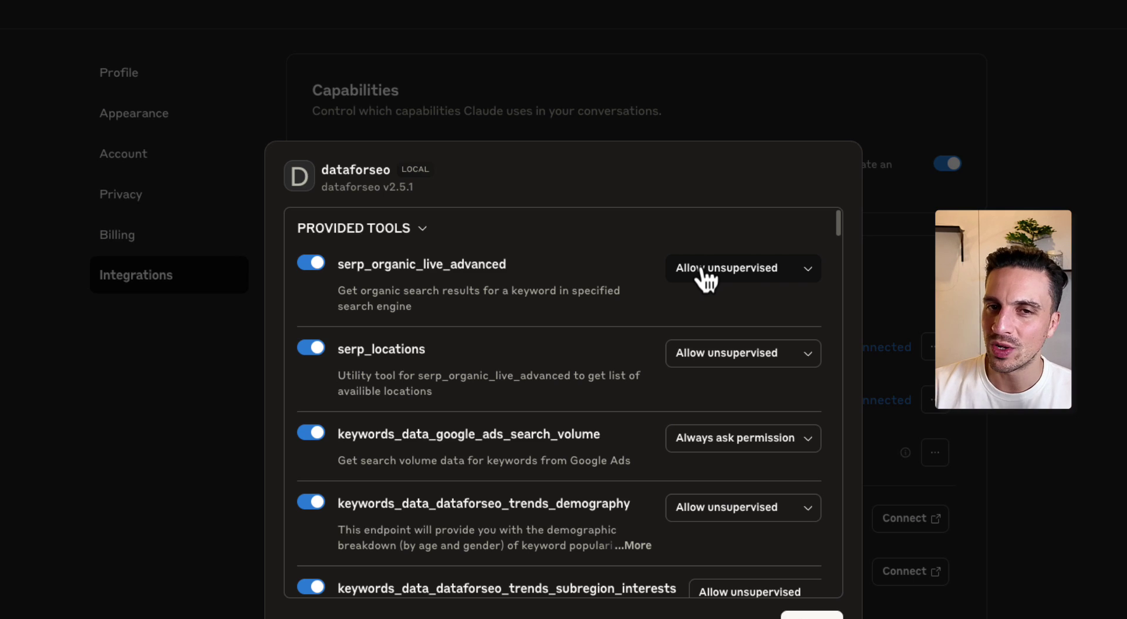
# Step: Set keywords_data_google_ads_search_volume to Allow unsupervised and review the remaining tool permissions
pyautogui.click(745, 446)
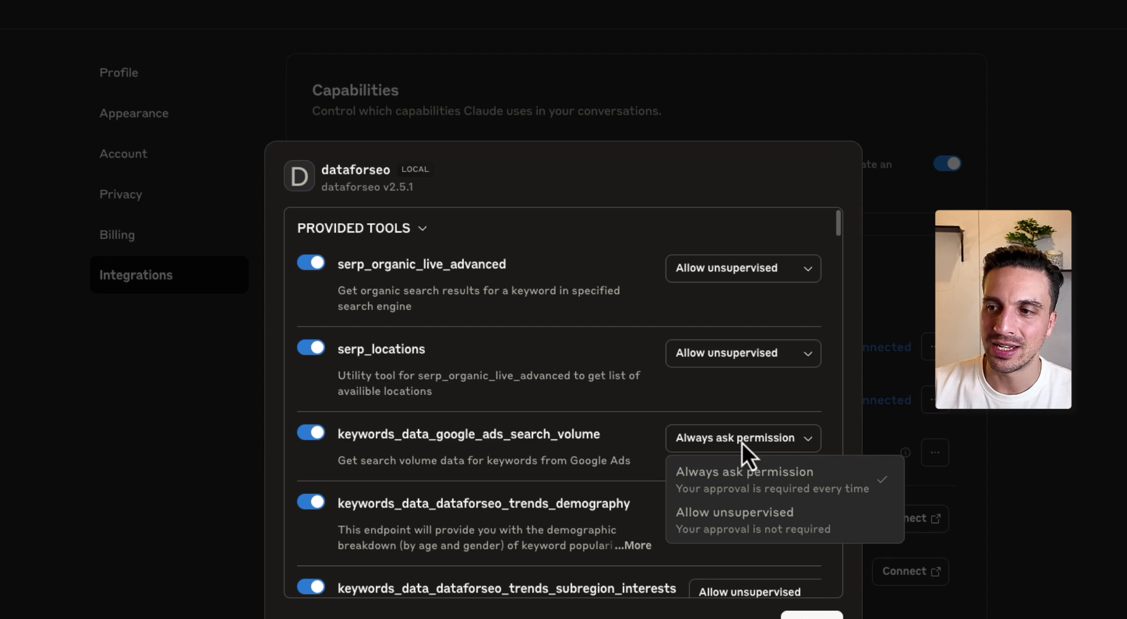
pyautogui.click(745, 515)
pyautogui.scroll(-3, 749, 463)
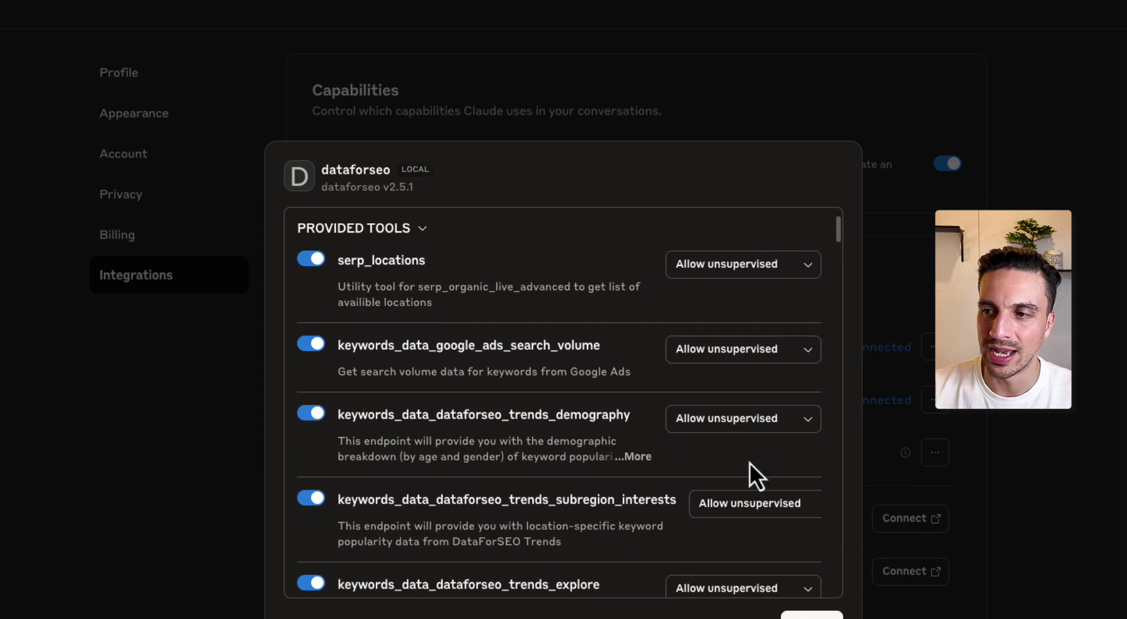
pyautogui.scroll(-15, 749, 463)
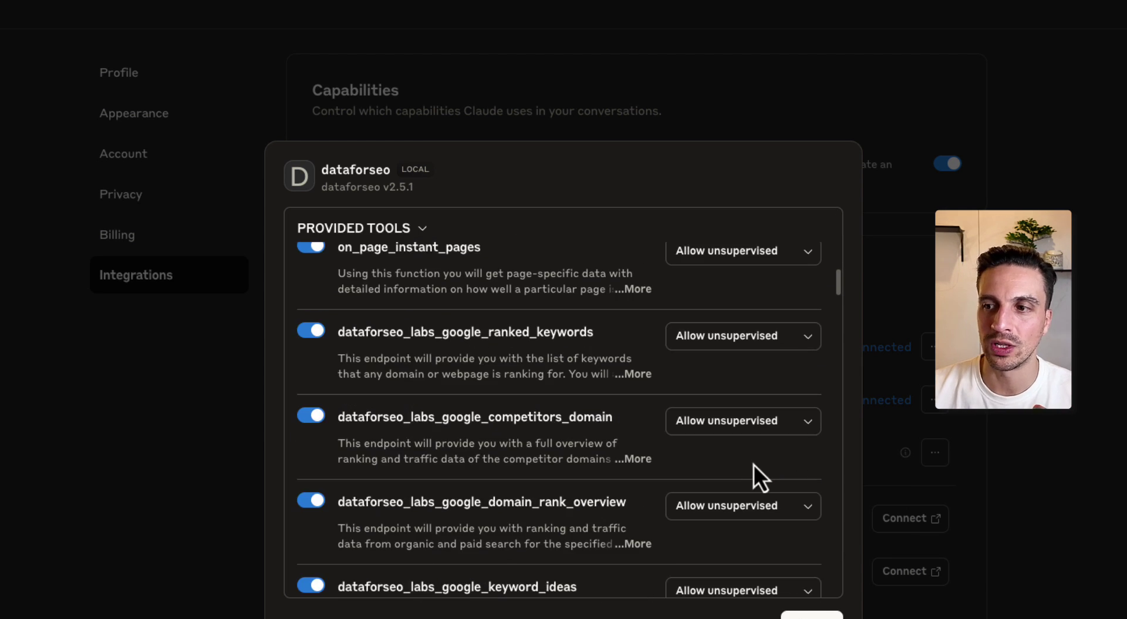
pyautogui.scroll(-10, 753, 463)
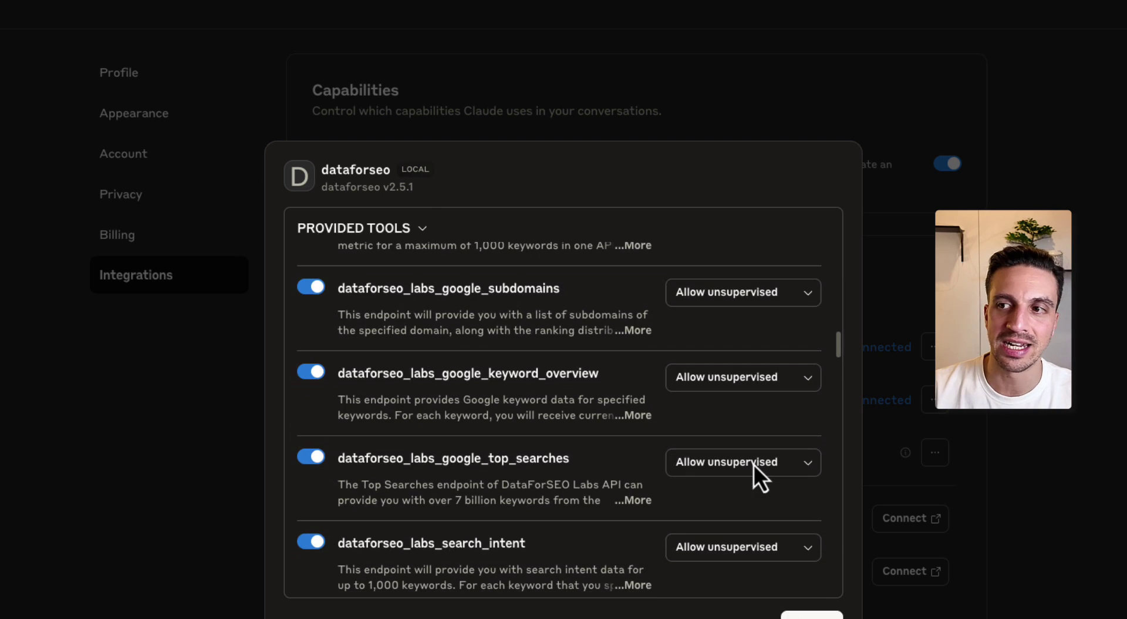
pyautogui.scroll(-20, 755, 467)
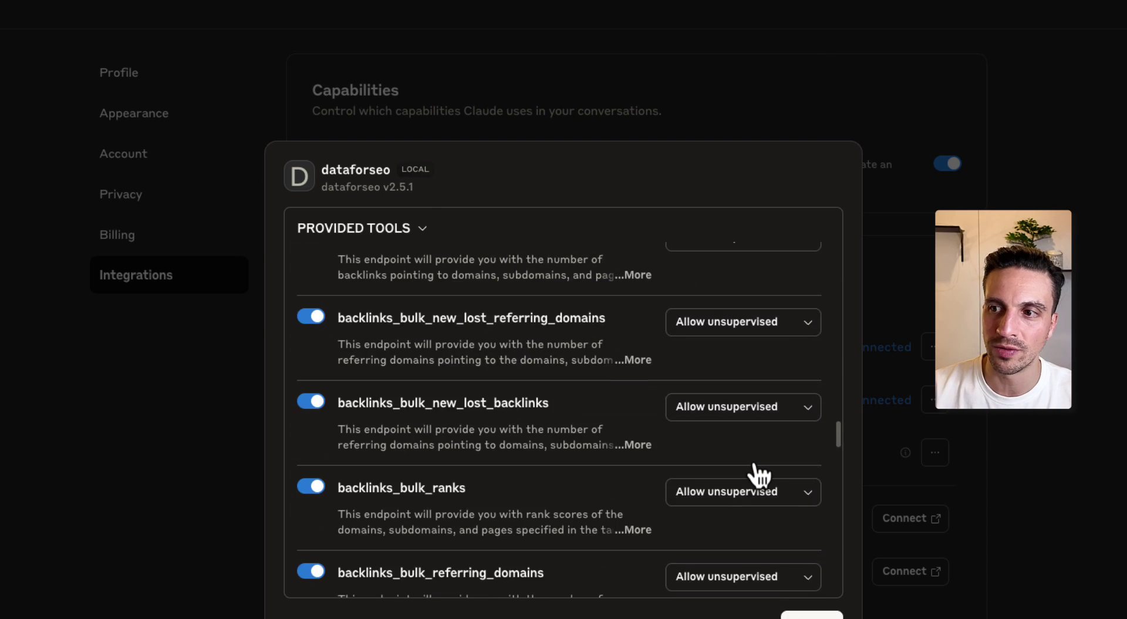
pyautogui.scroll(-20, 758, 475)
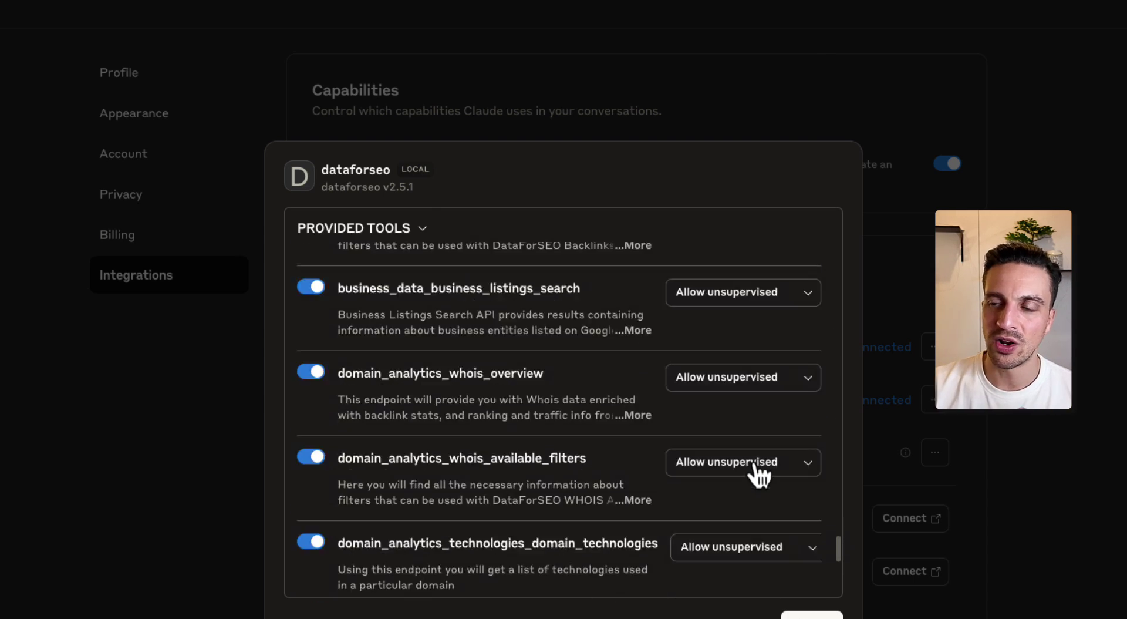
pyautogui.scroll(-3, 750, 464)
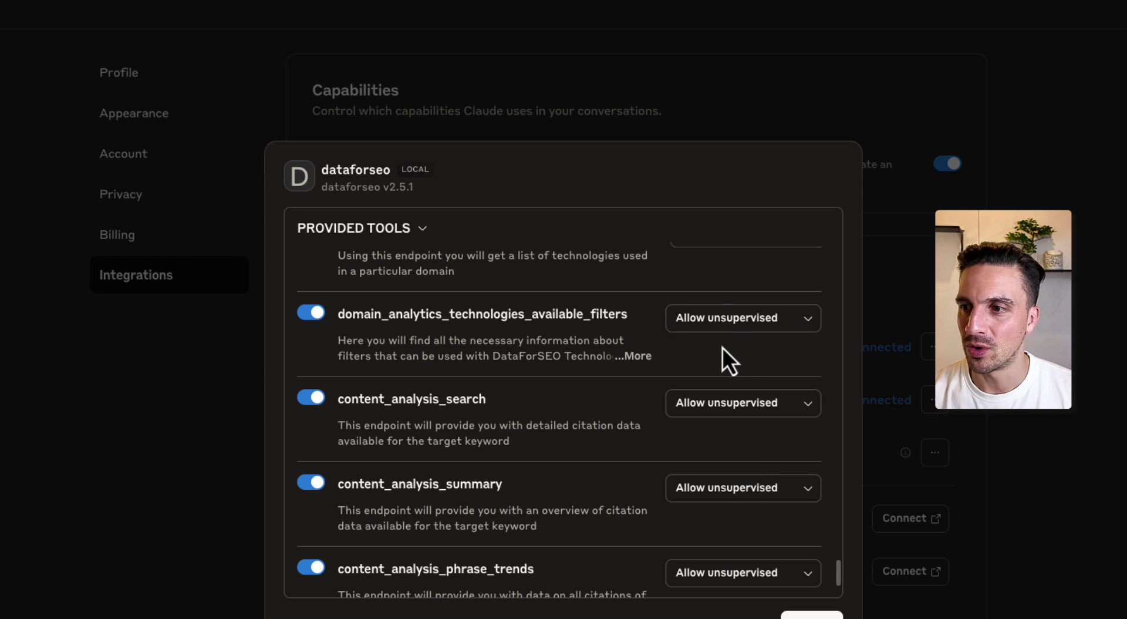
pyautogui.scroll(15, 723, 349)
pyautogui.scroll(10, 732, 361)
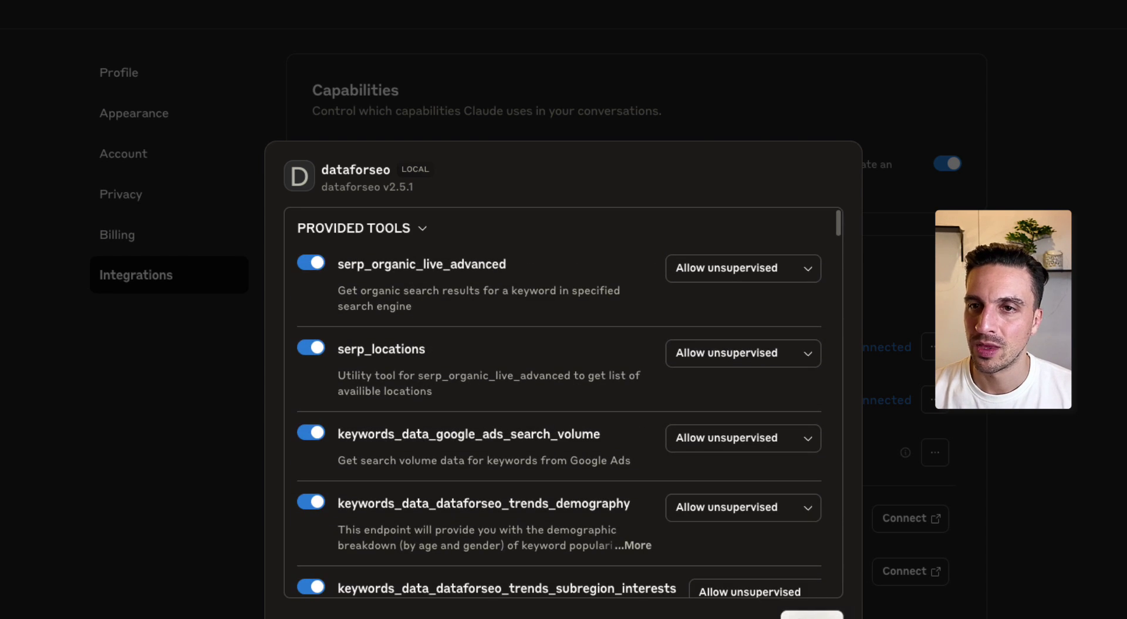
pyautogui.press('Escape')
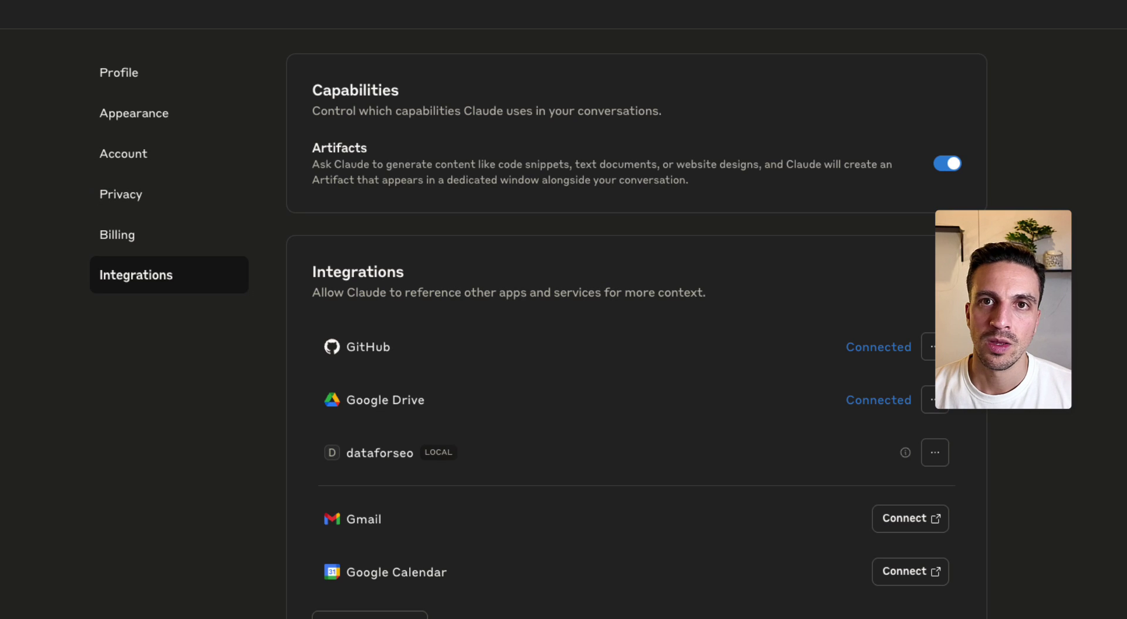
pyautogui.click(66, 8)
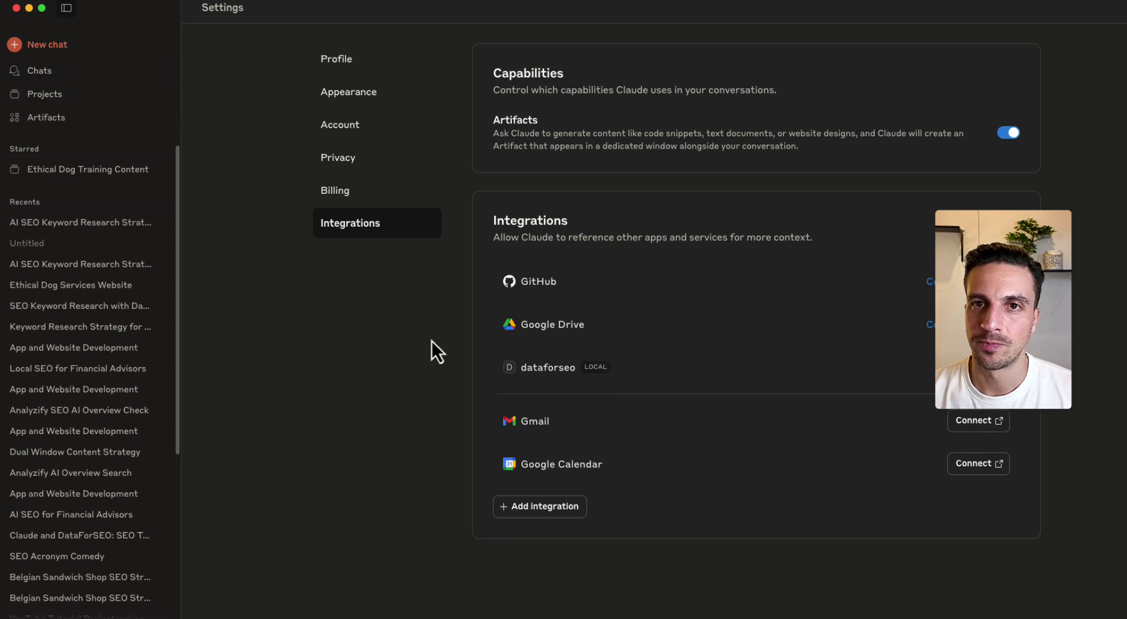
pyautogui.press('super+n')
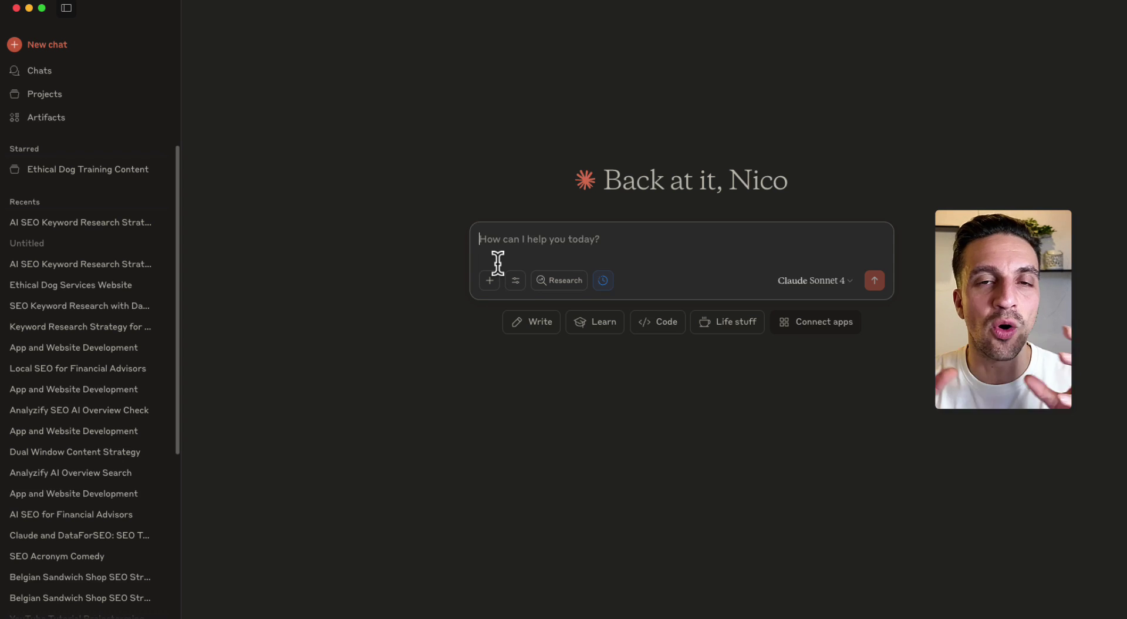
pyautogui.click(498, 263)
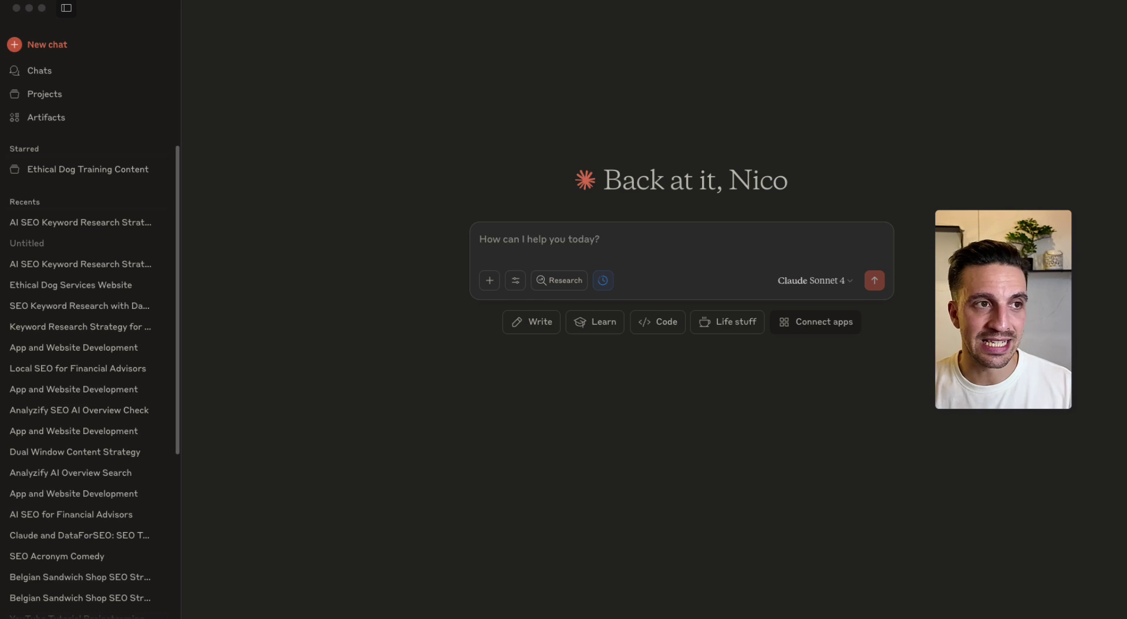
pyautogui.write('https://ethicaldogtraining.com.au/')
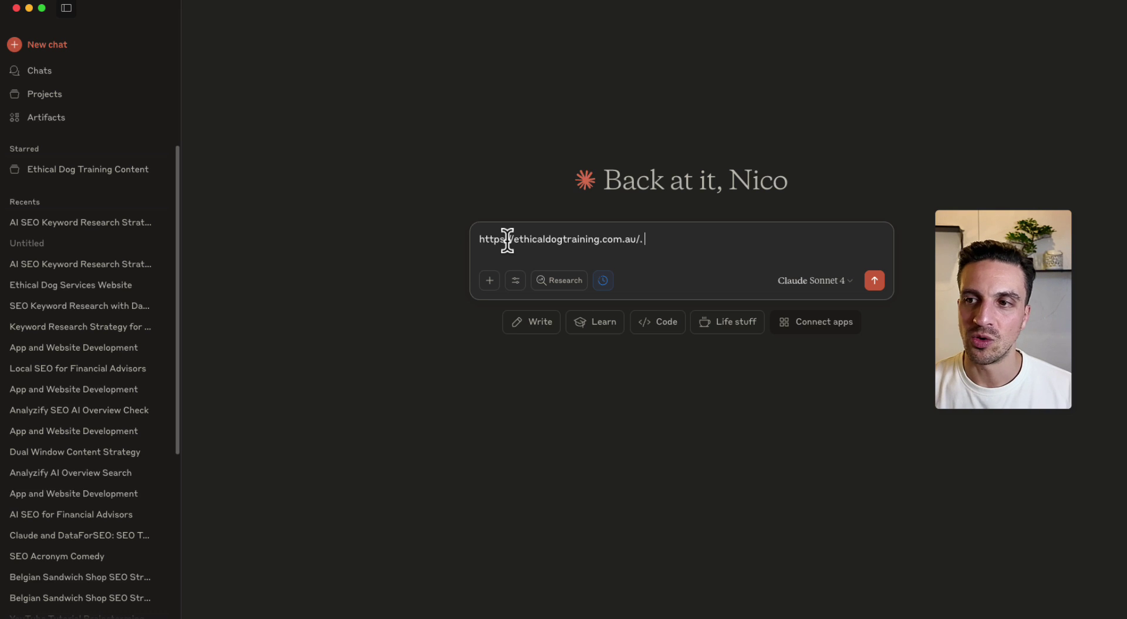
# Step: Dictate and send a request to study the Ethical Dog Training site and build a clustered keyword research artifact
pyautogui.hotkey('alt', 'space')
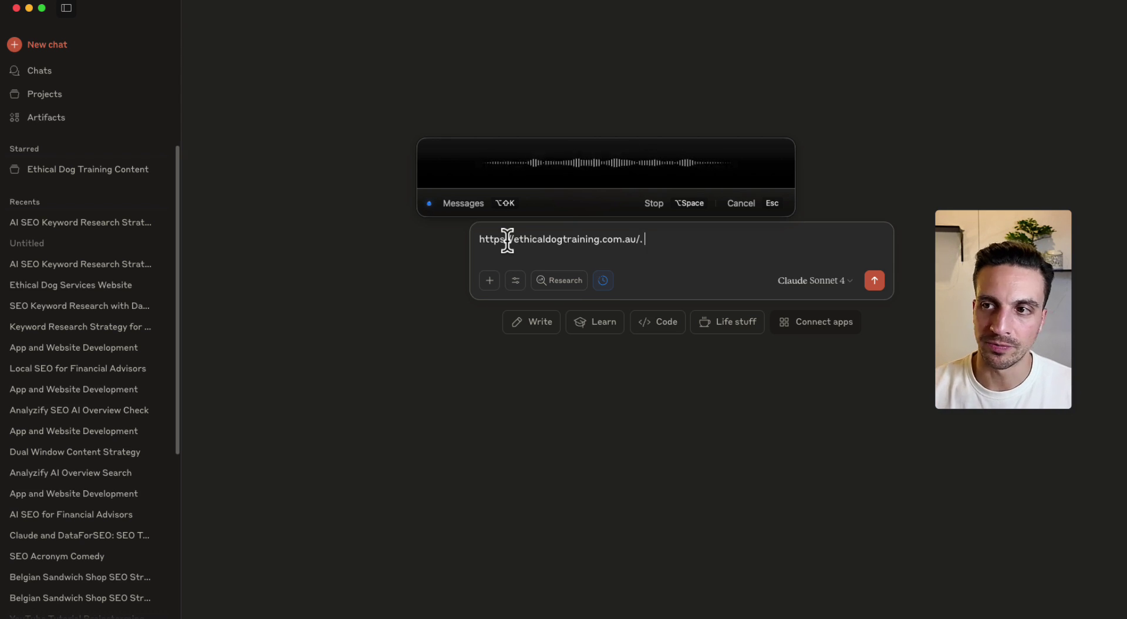
pyautogui.hotkey('alt', 'space')
pyautogui.press('Return')
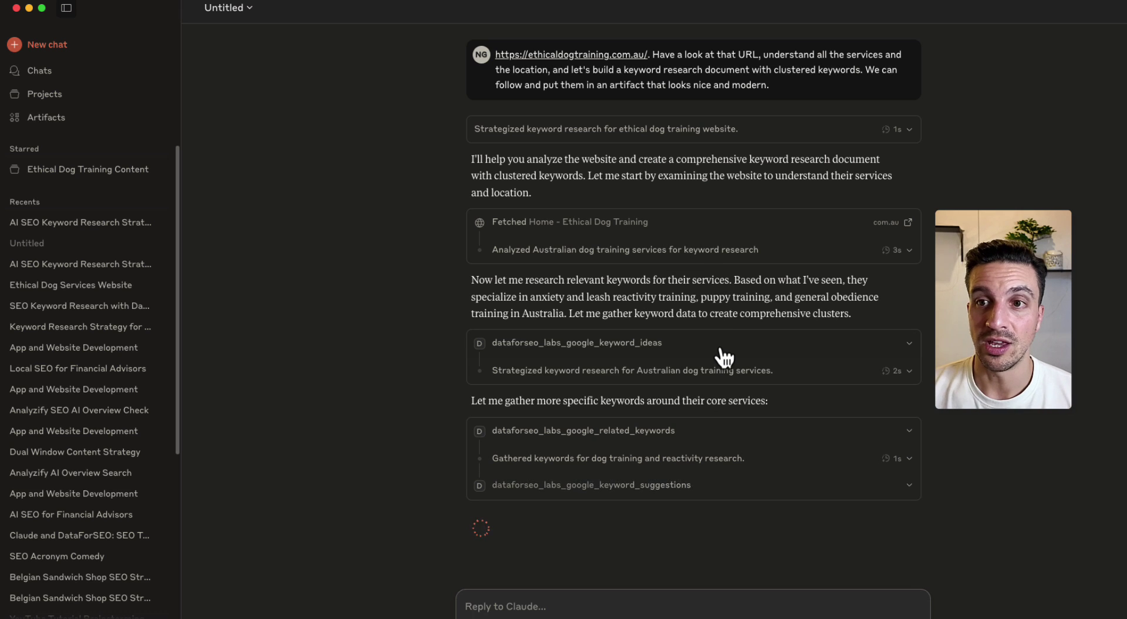
# Step: Expand the keyword ideas and related keywords tool calls to inspect their seed keyword requests
pyautogui.click(725, 355)
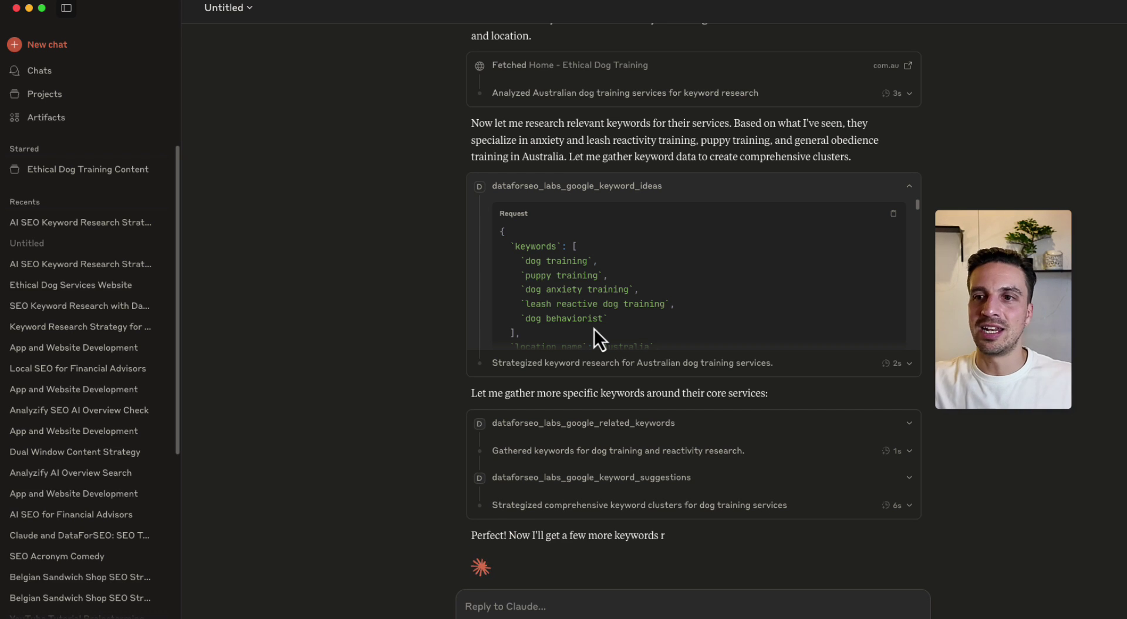
pyautogui.scroll(-2, 648, 333)
pyautogui.scroll(-3, 618, 280)
pyautogui.scroll(1, 618, 281)
pyautogui.scroll(-2, 619, 270)
pyautogui.click(657, 424)
pyautogui.scroll(-3, 663, 437)
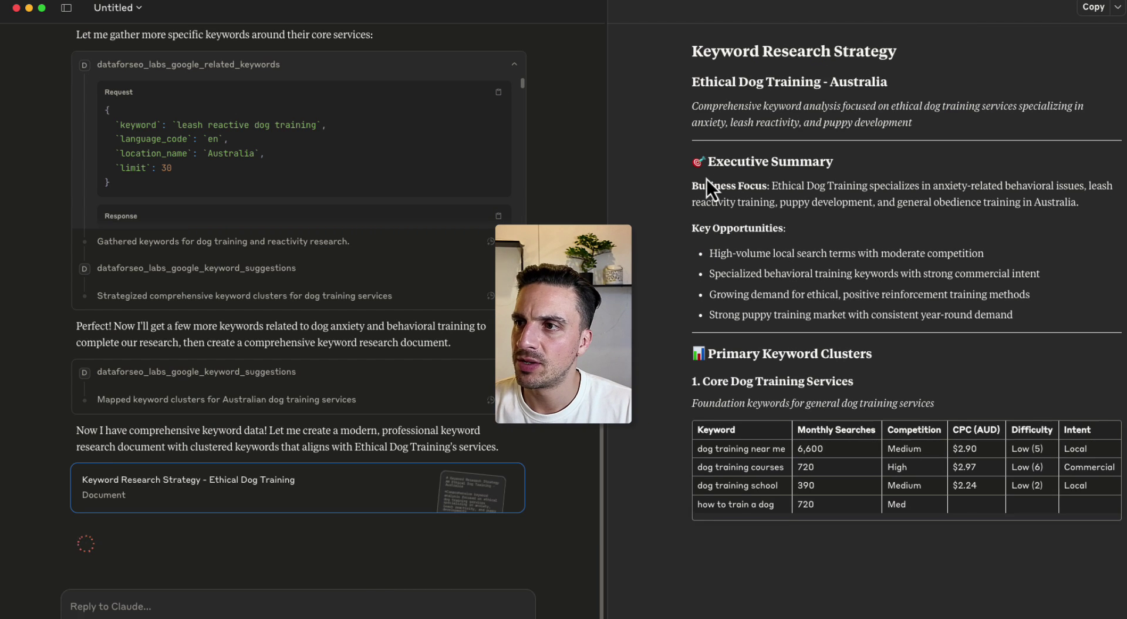
# Step: Highlight the business focus summary and keywords like 'dog training near me' and 'dog training courses'
pyautogui.moveTo(692, 185); pyautogui.dragTo(746, 200)
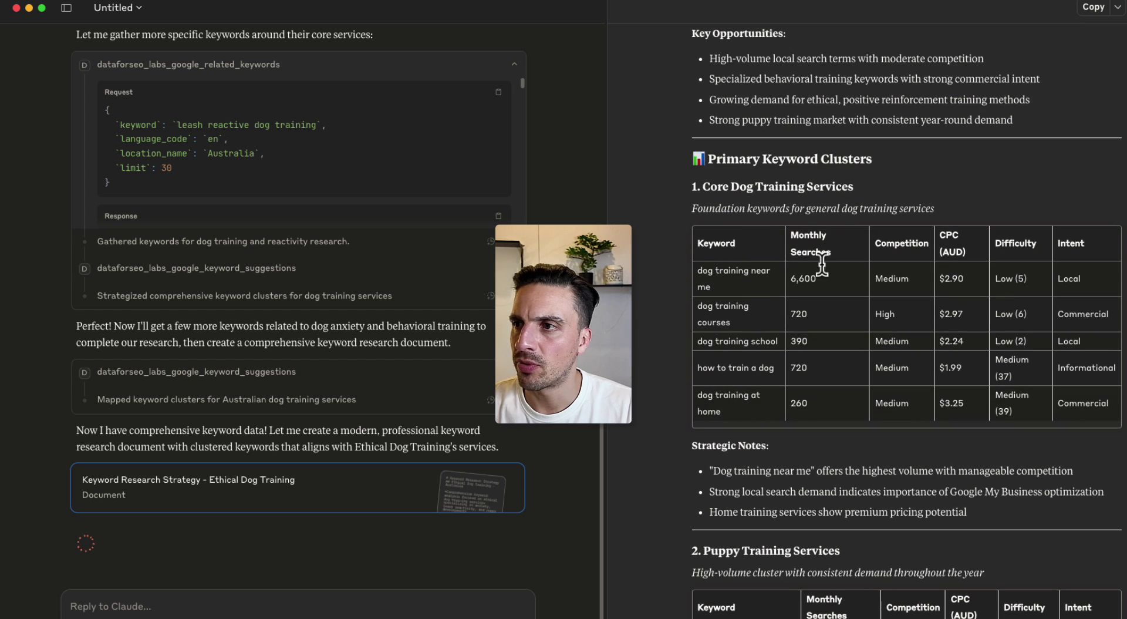
pyautogui.tripleClick(719, 288)
pyautogui.moveTo(735, 325); pyautogui.dragTo(697, 301)
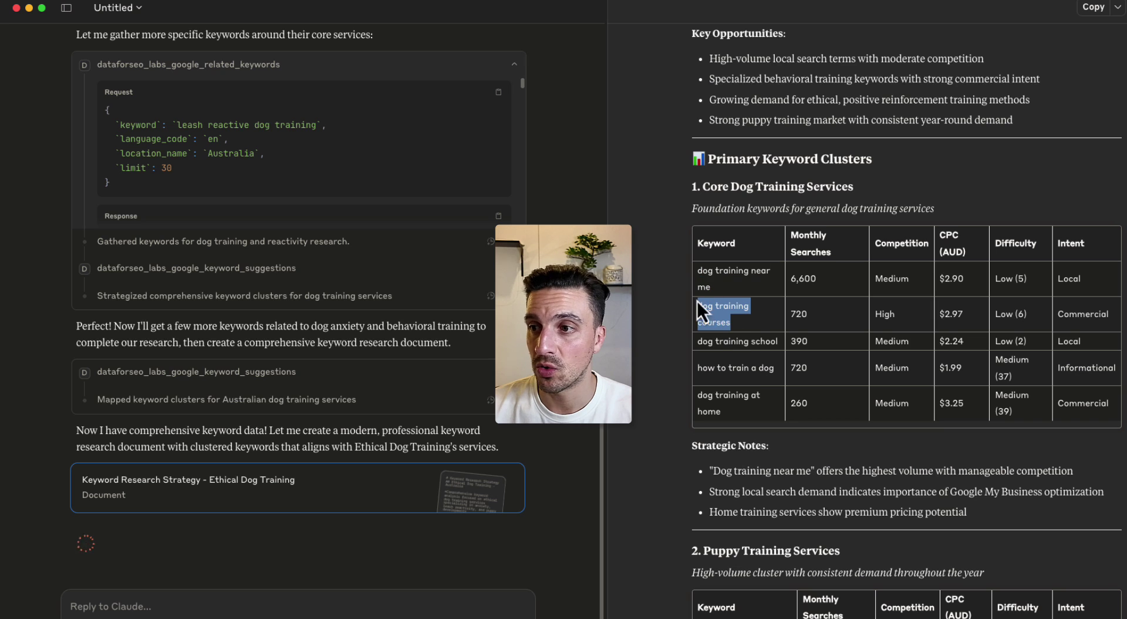
pyautogui.doubleClick(733, 341)
pyautogui.click(719, 367)
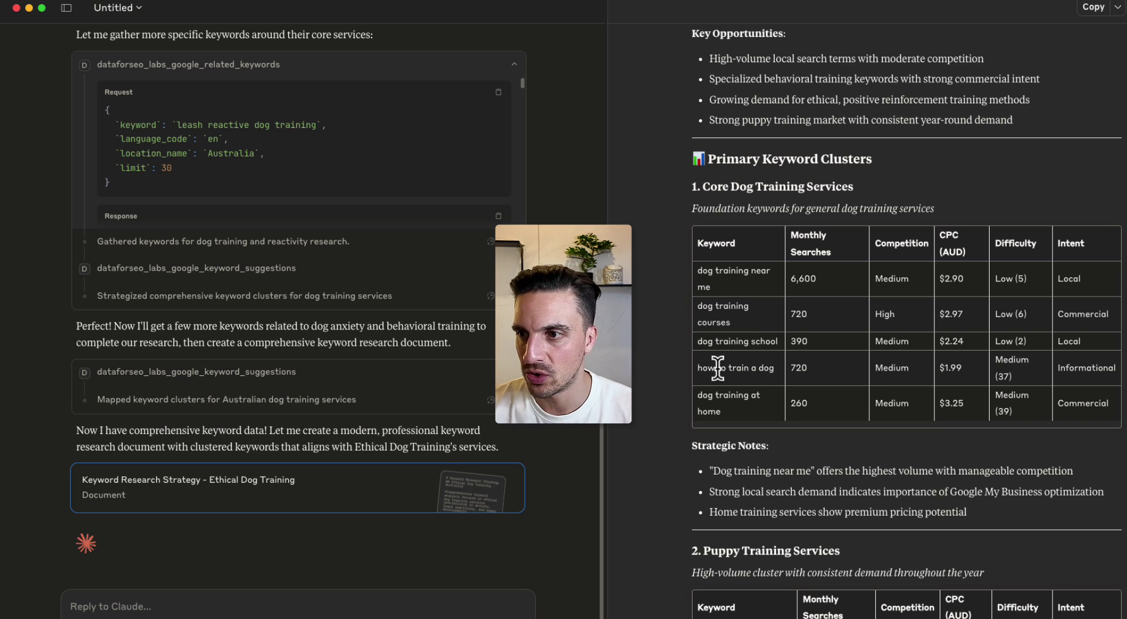
# Step: Read down through the keyword clusters, strategic insights and 12-month SEO plan to the summary
pyautogui.scroll(-5, 722, 389)
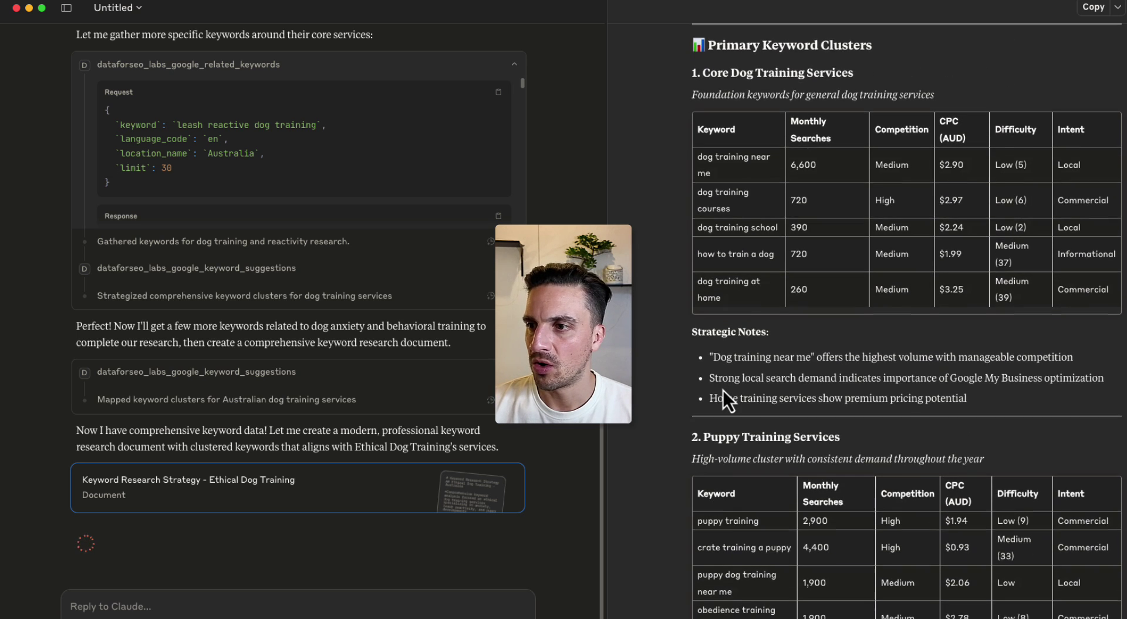
pyautogui.scroll(-10, 721, 385)
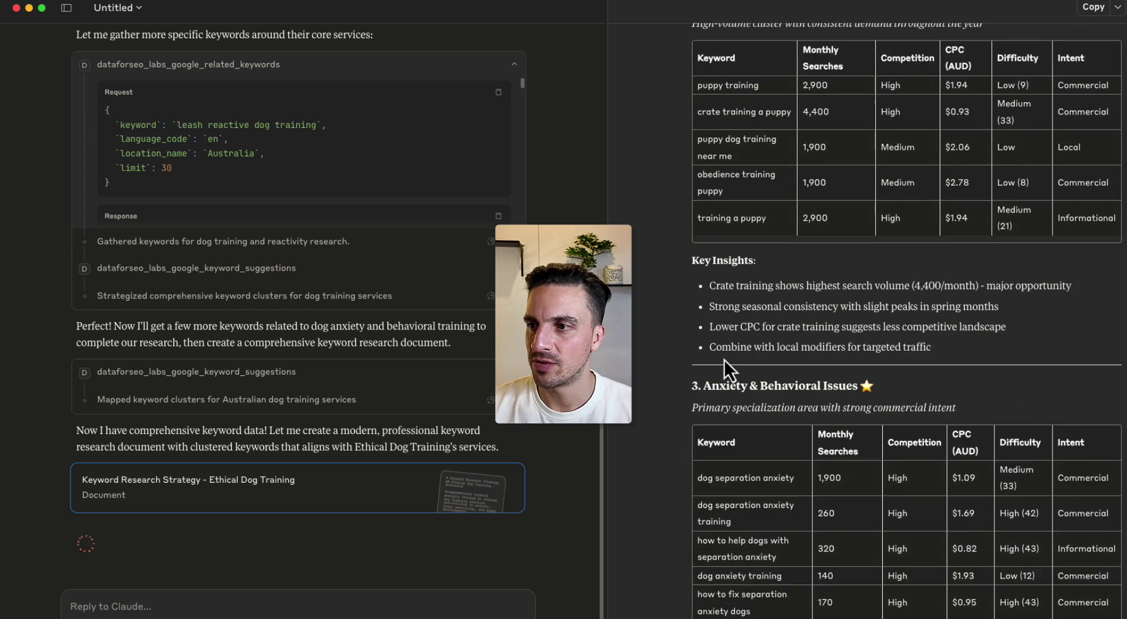
pyautogui.scroll(-1, 725, 361)
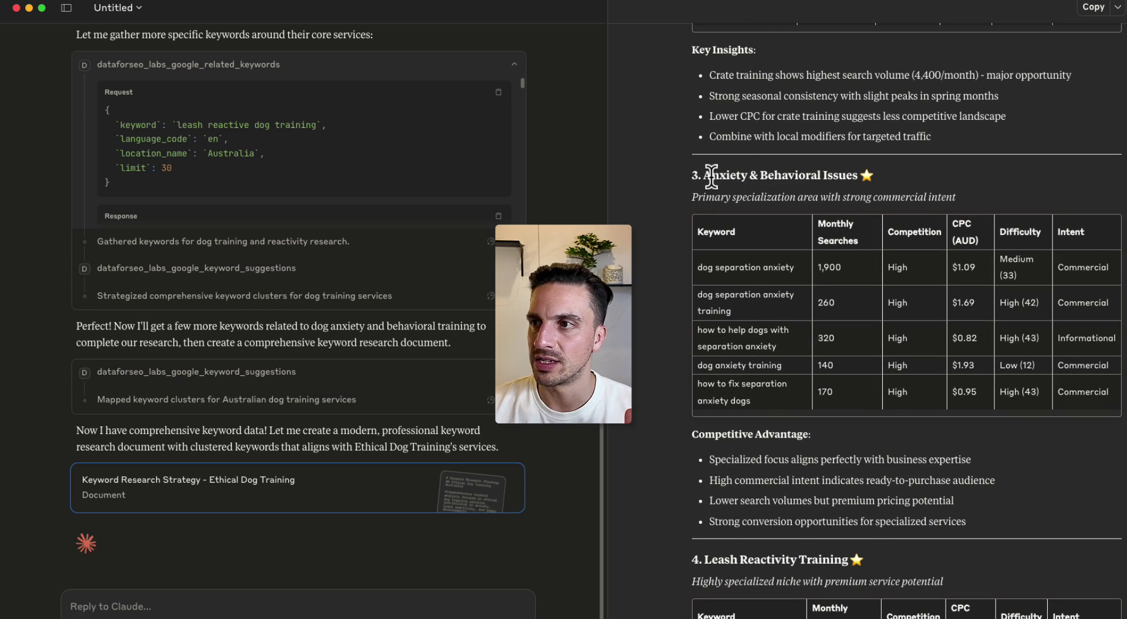
pyautogui.moveTo(711, 174); pyautogui.dragTo(920, 186)
pyautogui.scroll(-9, 921, 186)
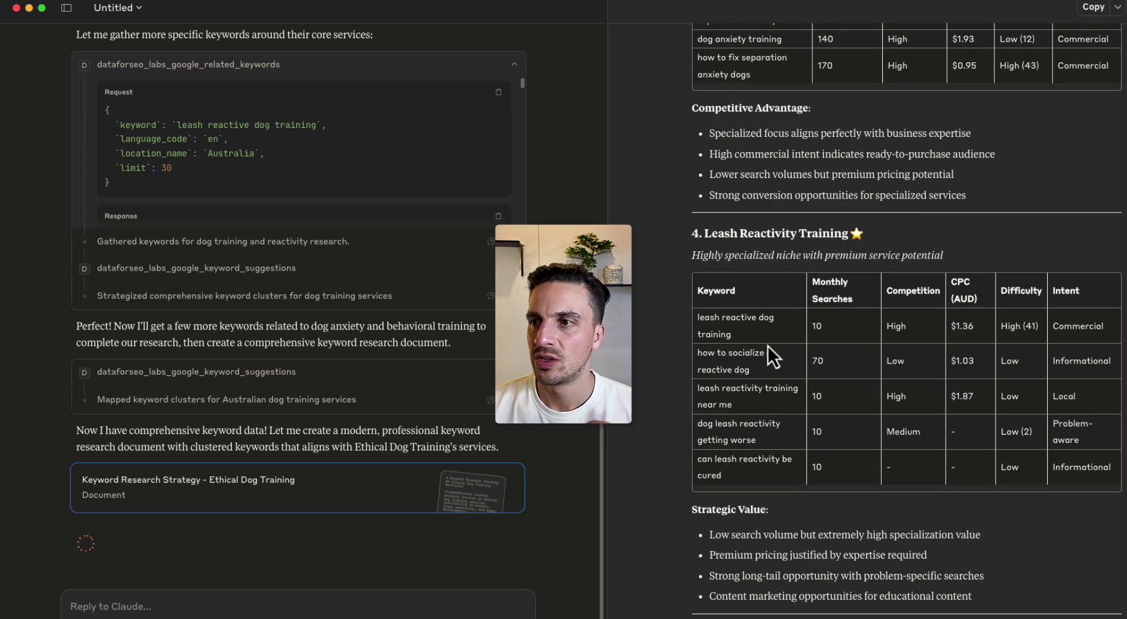
pyautogui.scroll(-2, 759, 320)
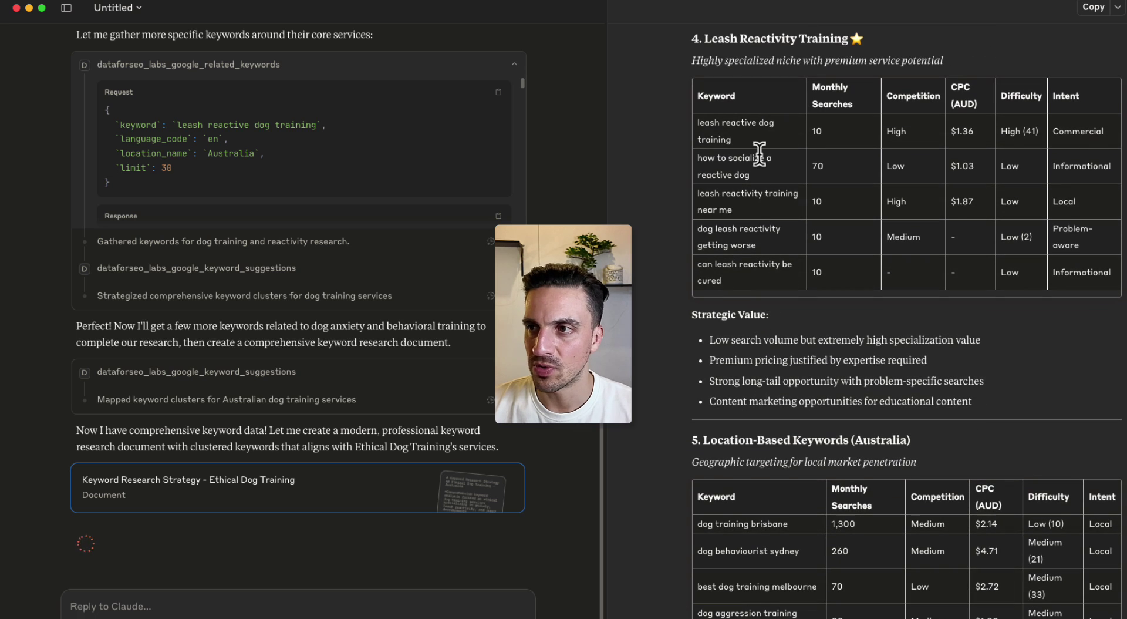
pyautogui.scroll(-12, 759, 153)
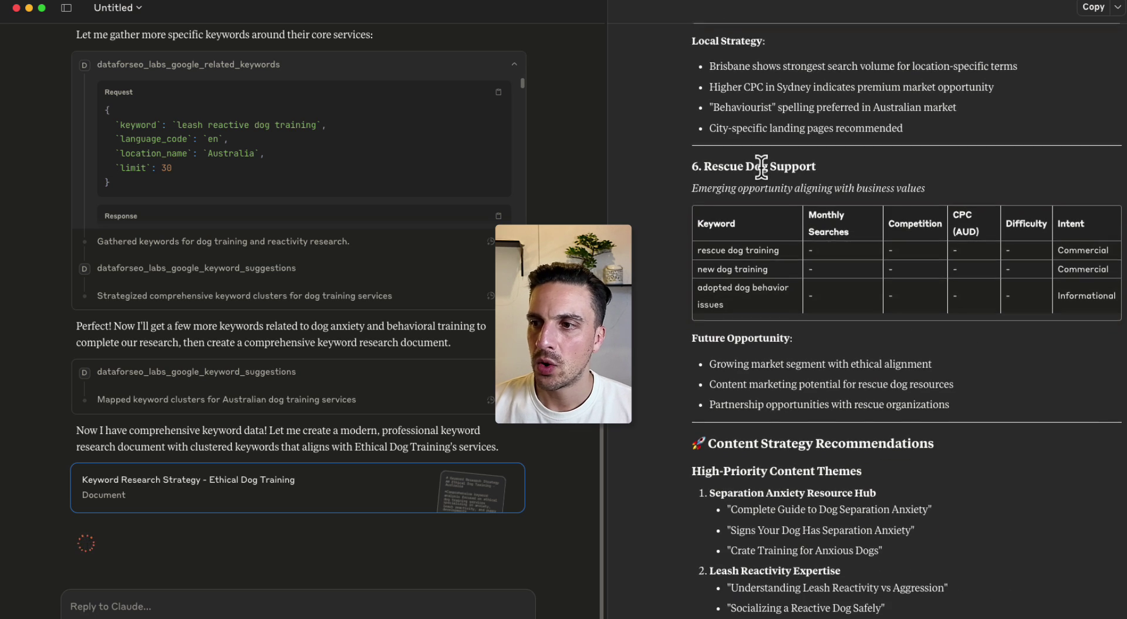
pyautogui.scroll(-5, 761, 168)
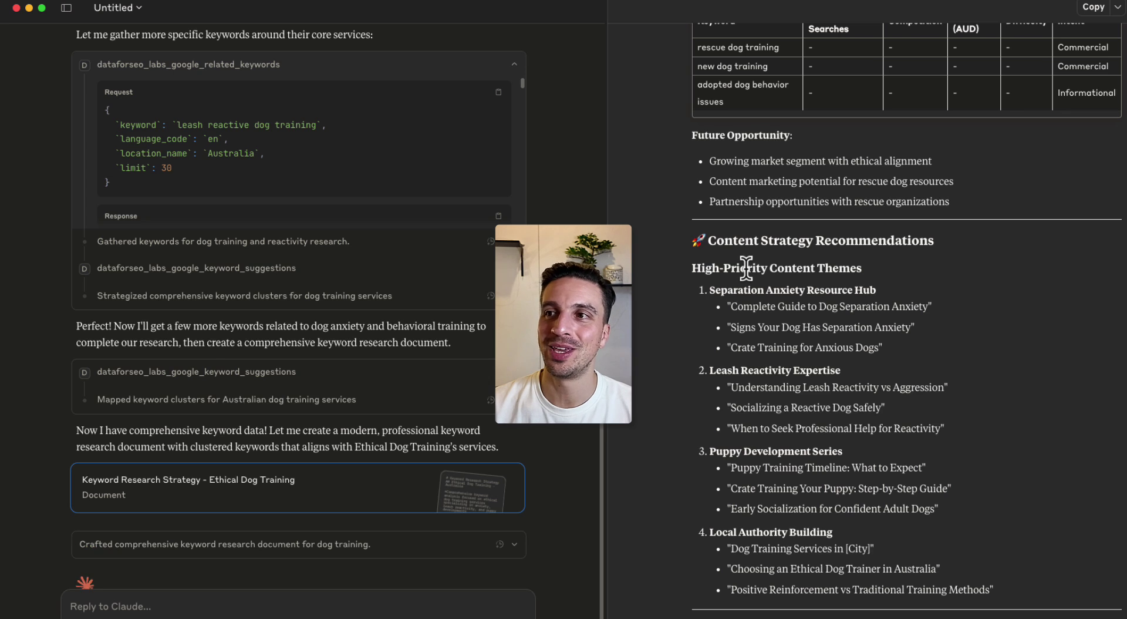
pyautogui.scroll(-3, 746, 268)
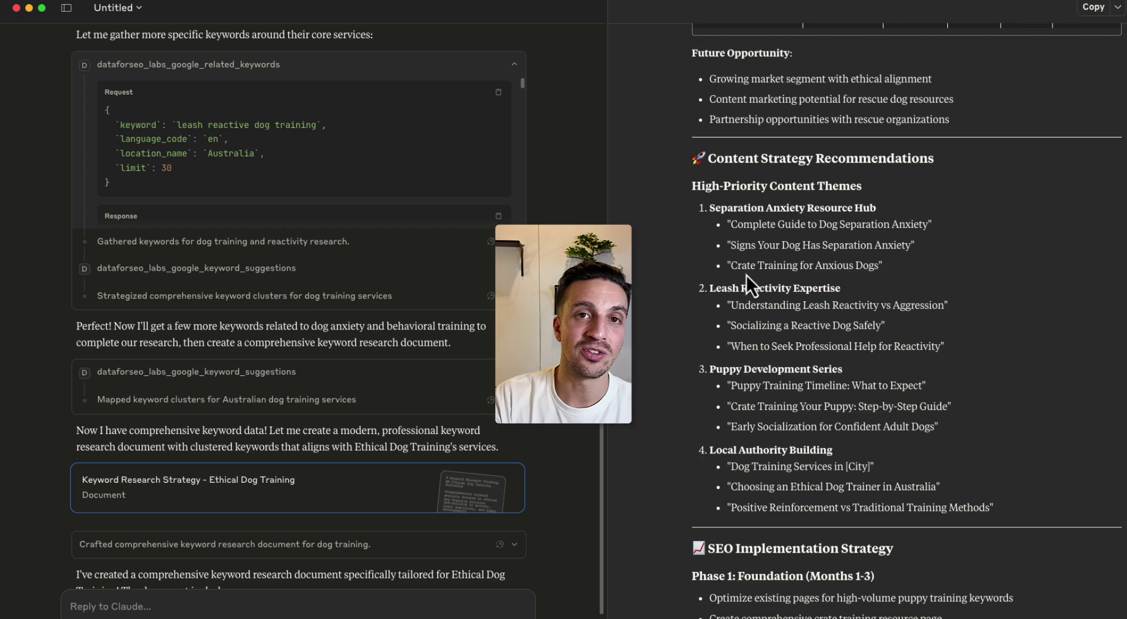
pyautogui.scroll(-15, 837, 296)
pyautogui.scroll(-5, 837, 300)
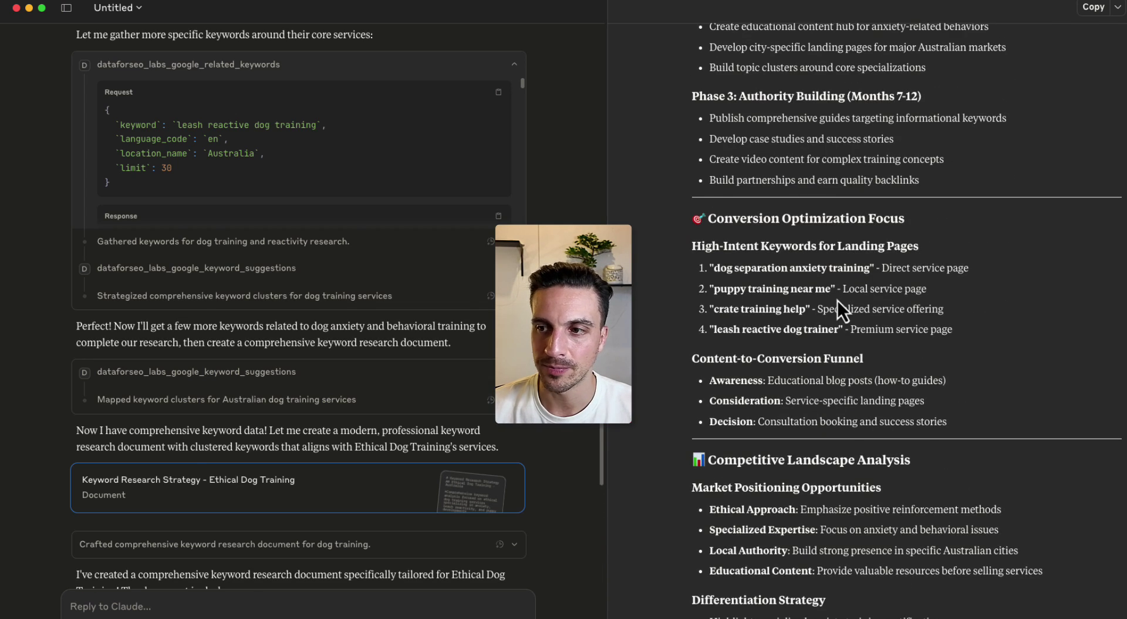
pyautogui.scroll(-8, 368, 452)
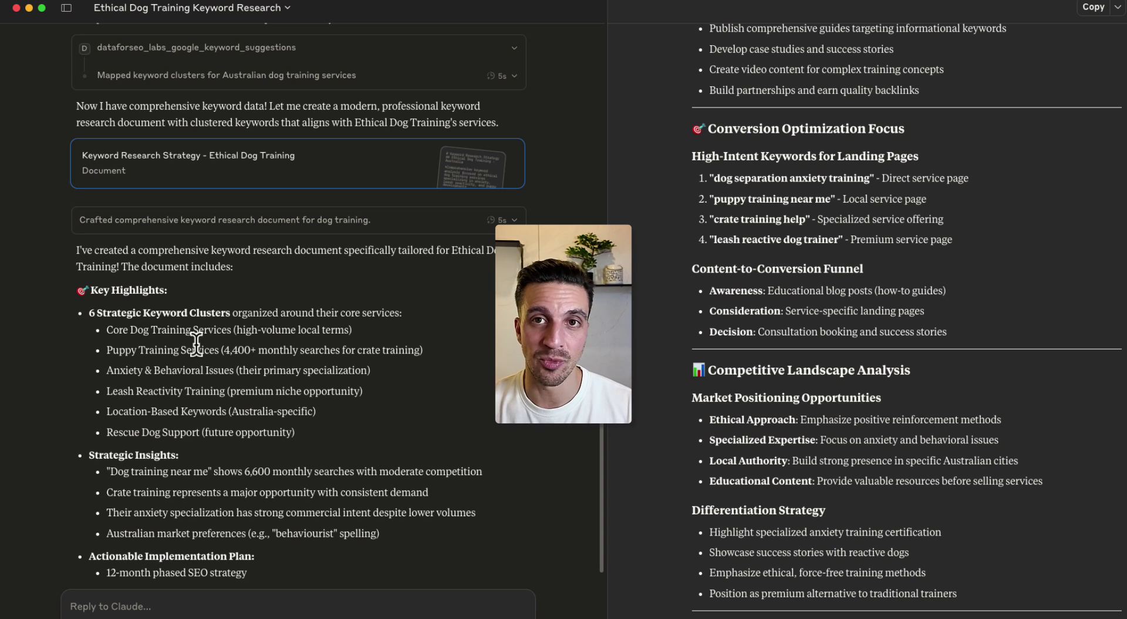
# Step: Scroll back up the dog training conversation before starting a new chat
pyautogui.scroll(15, 196, 328)
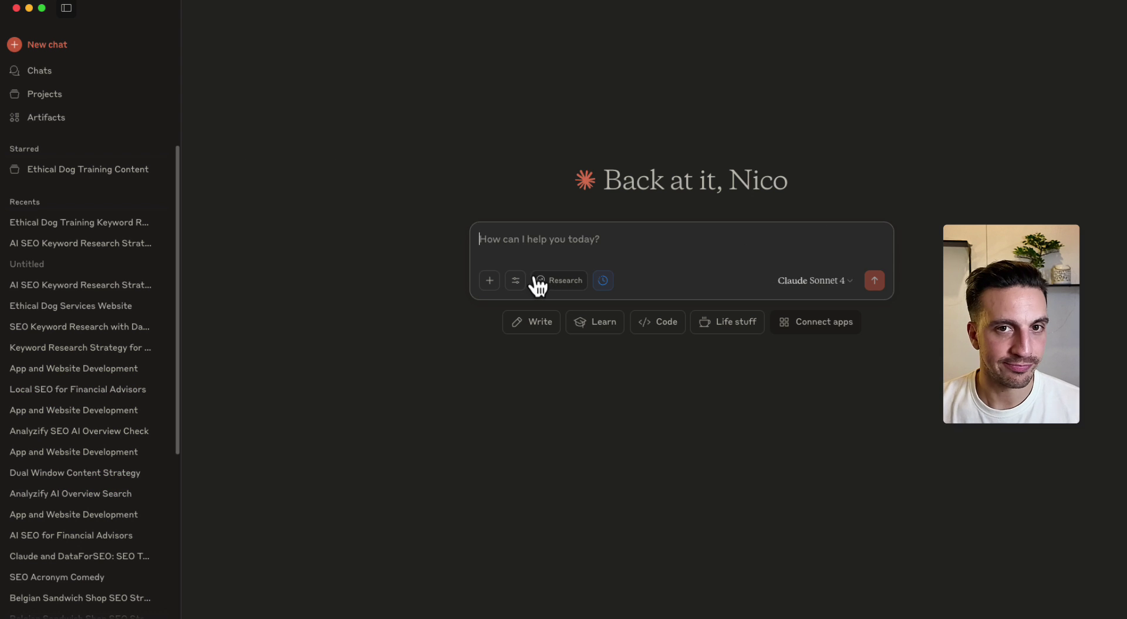
# Step: Write a new-chat request for keyword ideas on 'learning SEO with AI', then begin dictating more
pyautogui.click(525, 243)
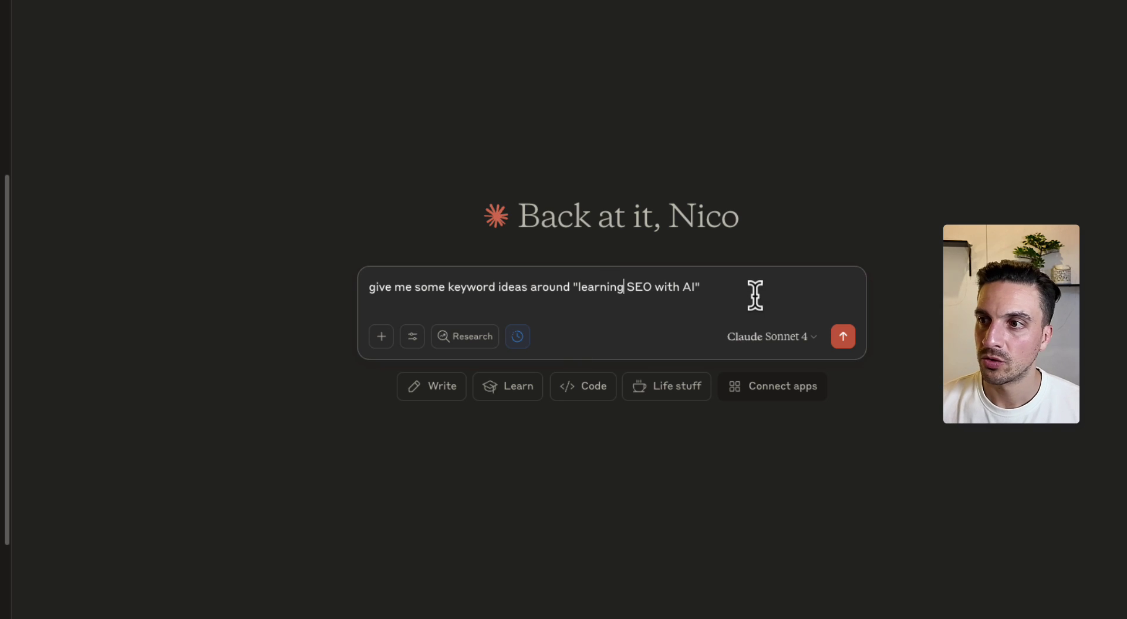
pyautogui.click(754, 290)
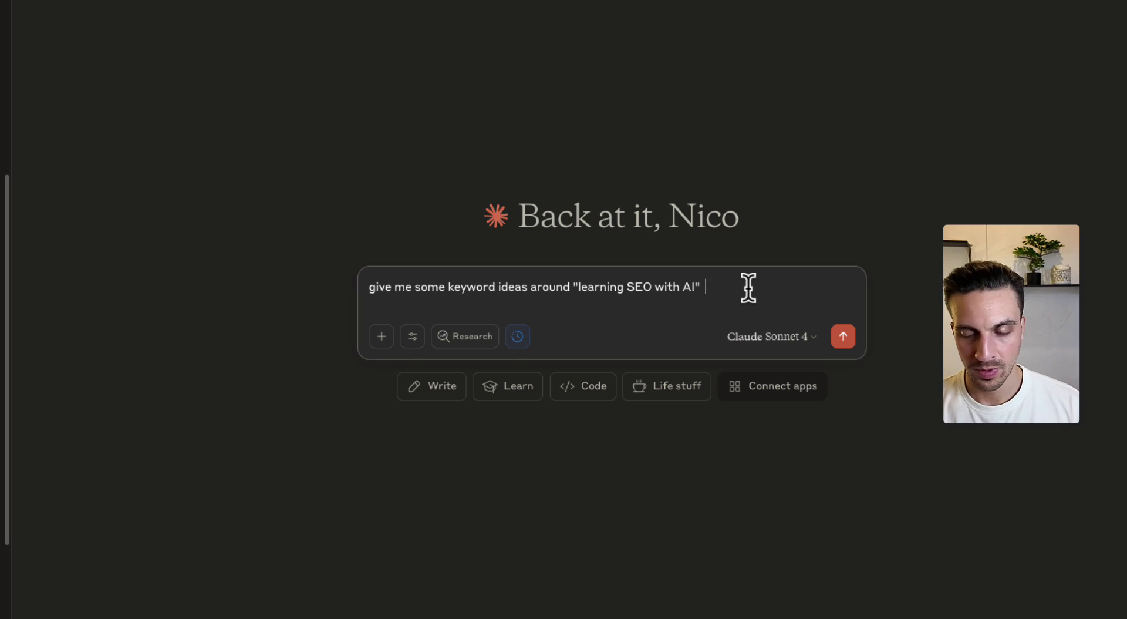
pyautogui.hotkey('alt', 'space')
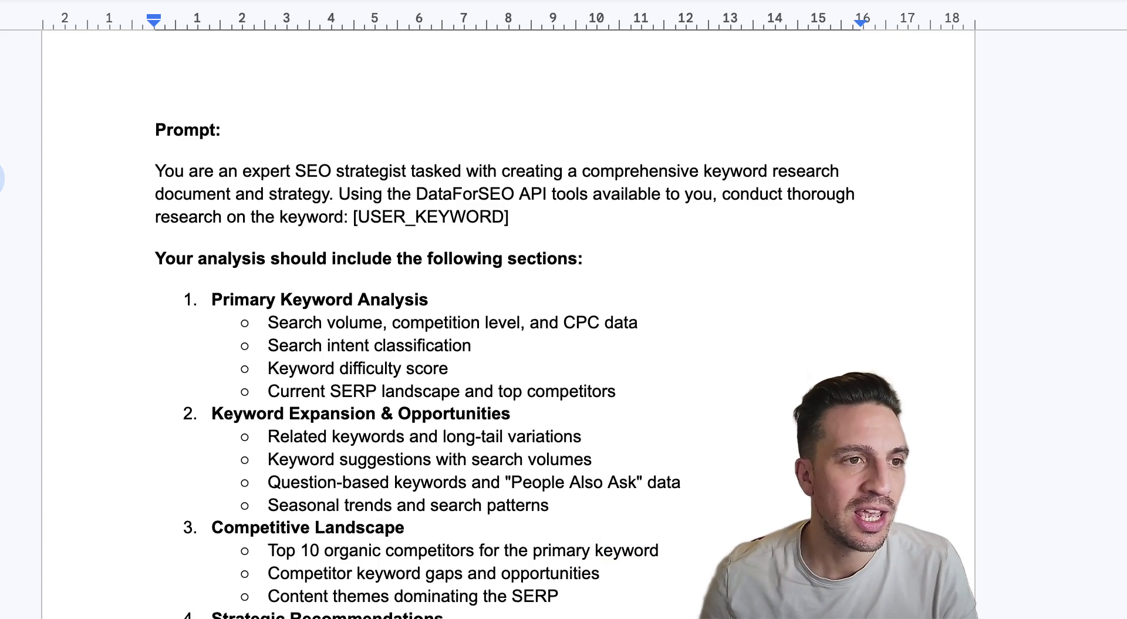
pyautogui.moveTo(530, 221); pyautogui.dragTo(360, 216)
pyautogui.scroll(-9, 377, 206)
pyautogui.moveTo(553, 467); pyautogui.dragTo(364, 464)
pyautogui.scroll(5, 352, 399)
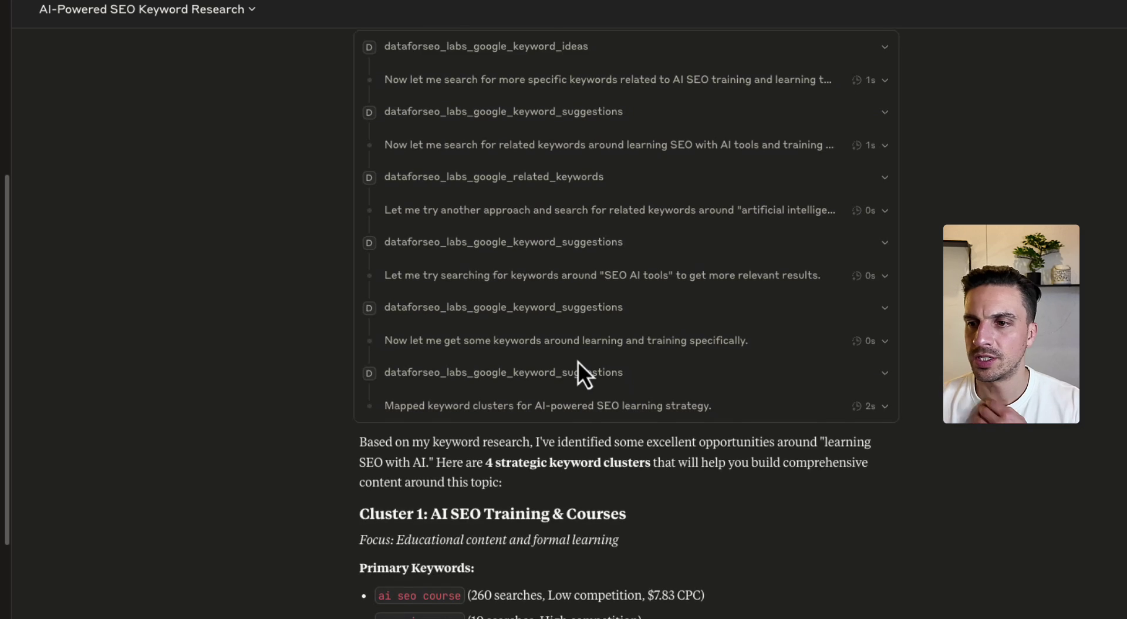
pyautogui.scroll(-1, 577, 361)
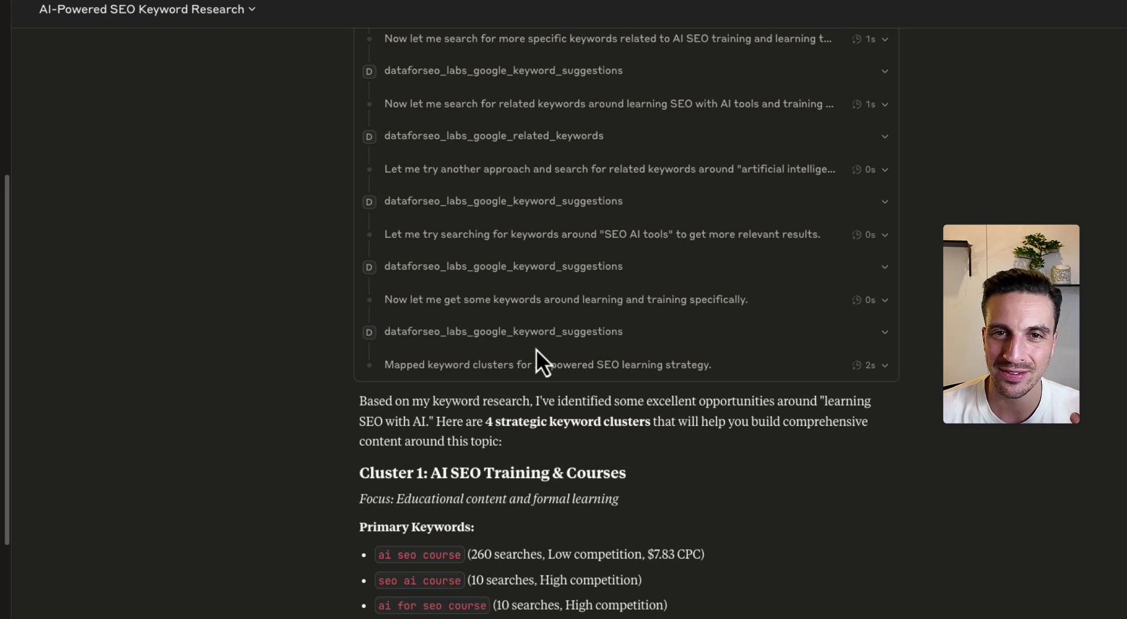
pyautogui.scroll(-6, 566, 425)
pyautogui.scroll(-1, 566, 424)
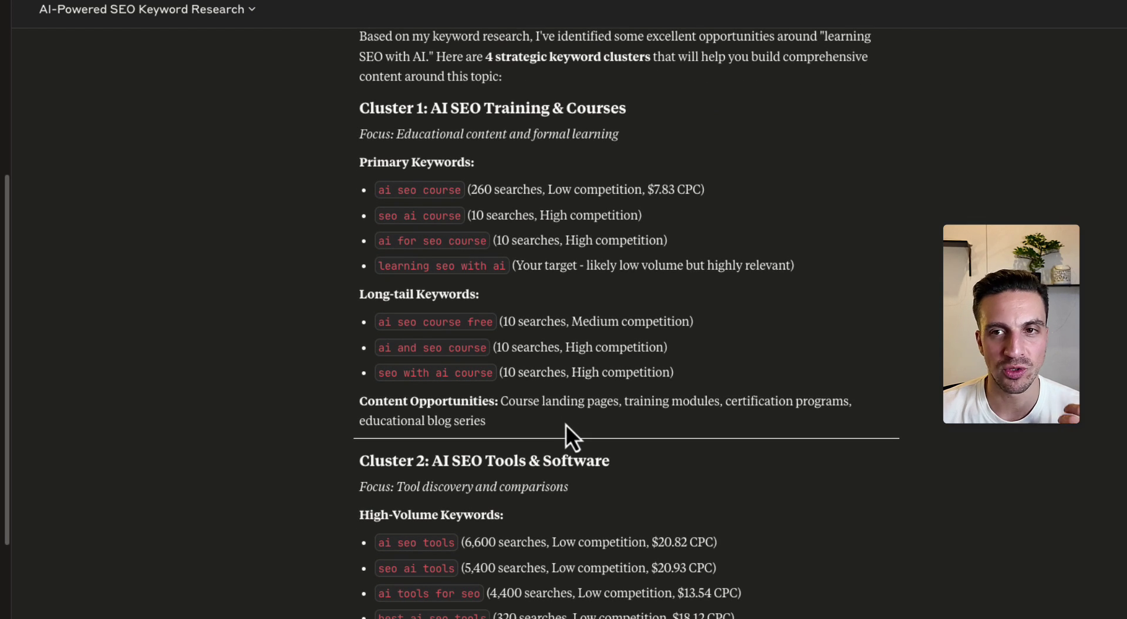
pyautogui.scroll(4, 565, 424)
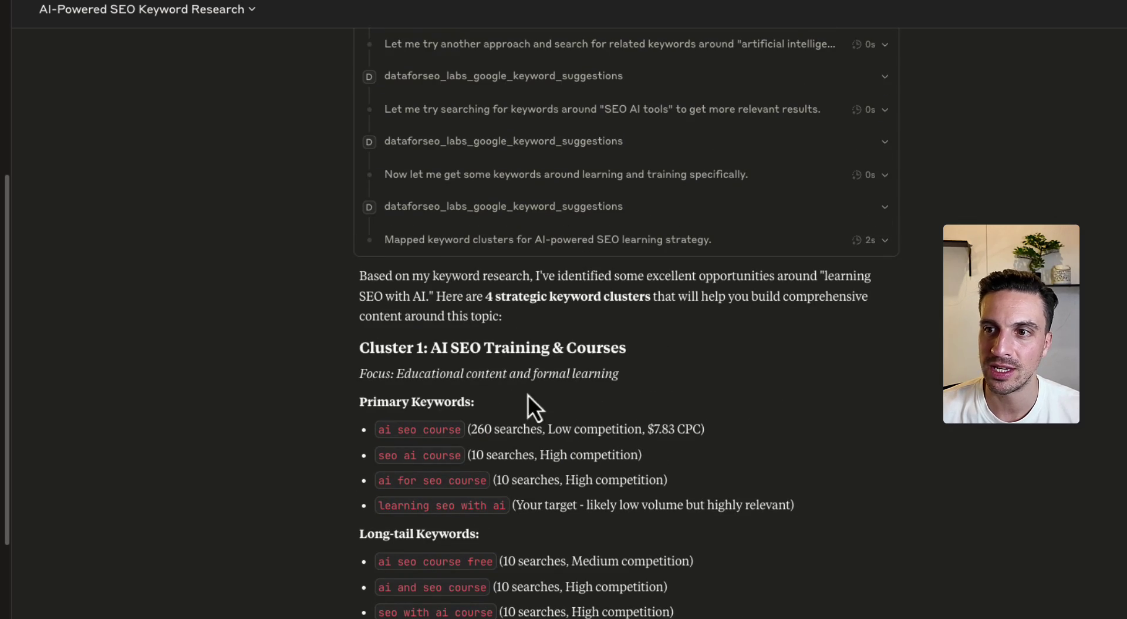
pyautogui.scroll(-10, 311, 417)
pyautogui.scroll(7, 334, 385)
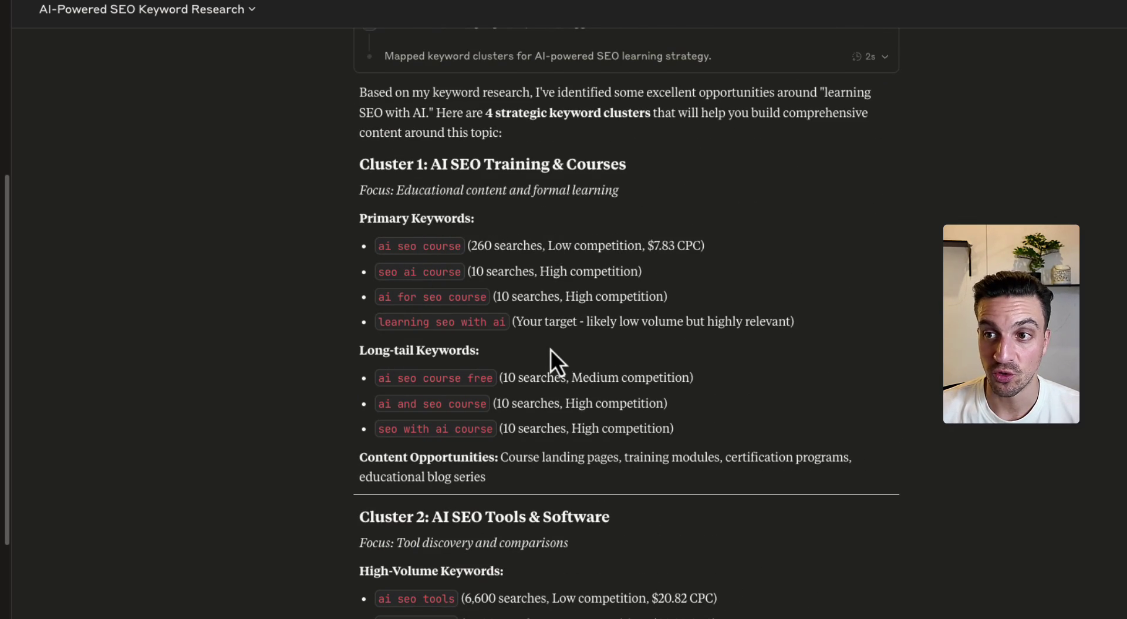
pyautogui.scroll(-3, 550, 350)
pyautogui.scroll(-3, 551, 350)
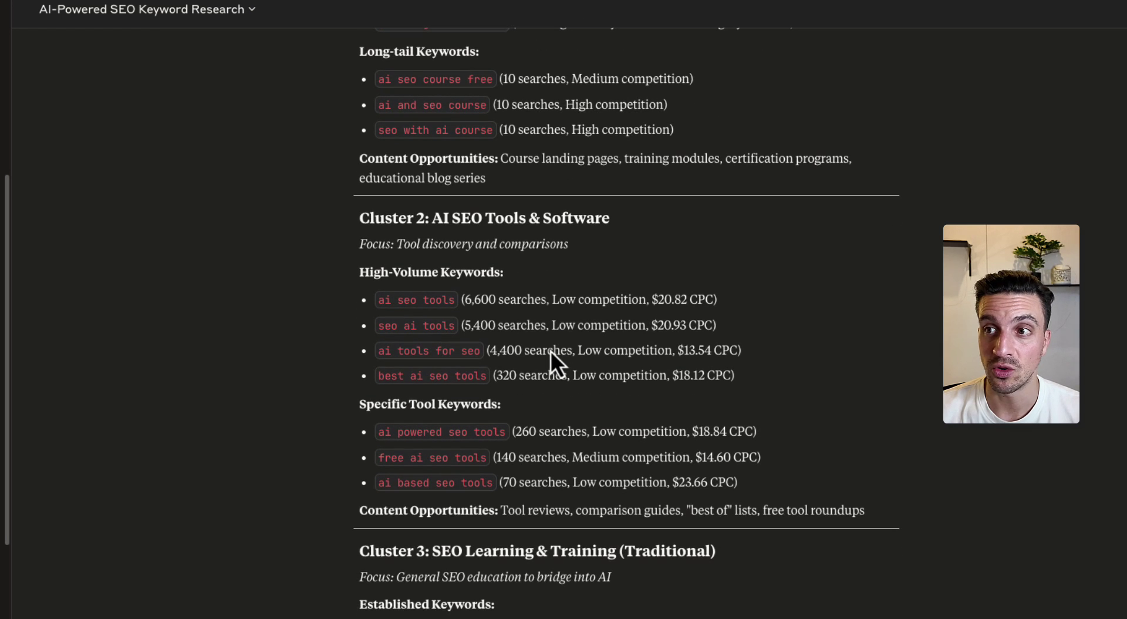
pyautogui.scroll(-5, 549, 351)
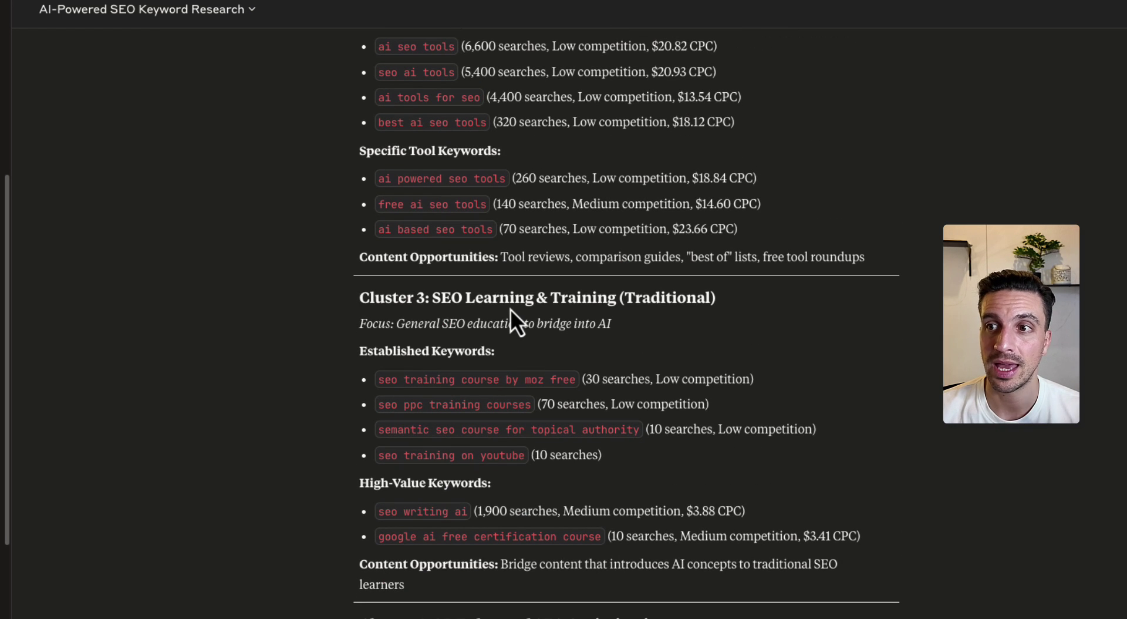
pyautogui.scroll(-4, 509, 309)
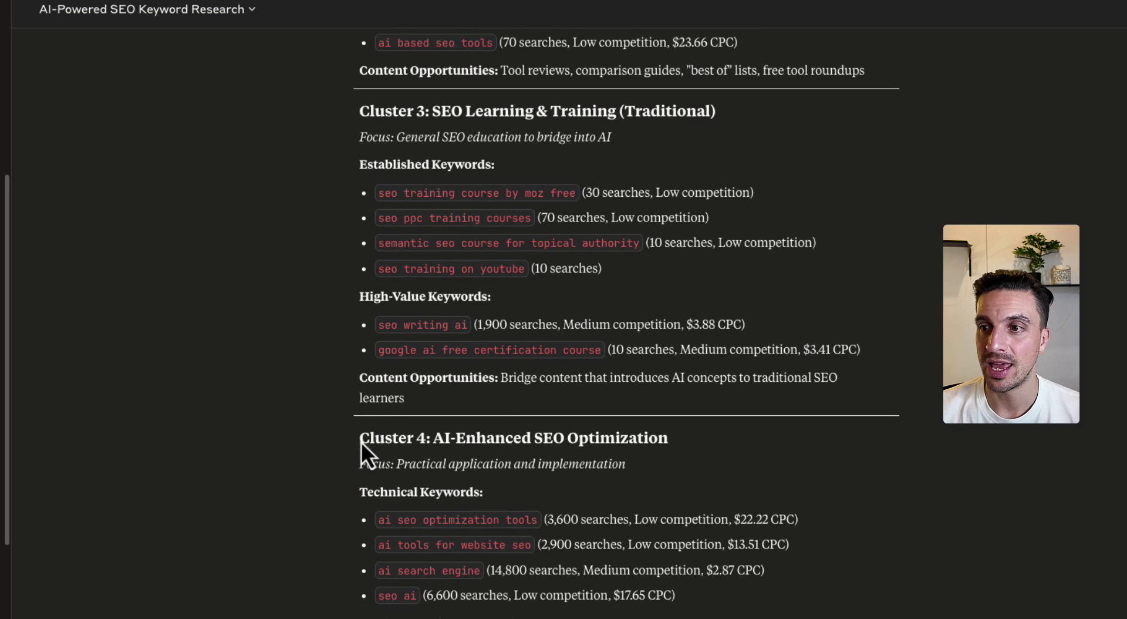
pyautogui.scroll(-4, 655, 437)
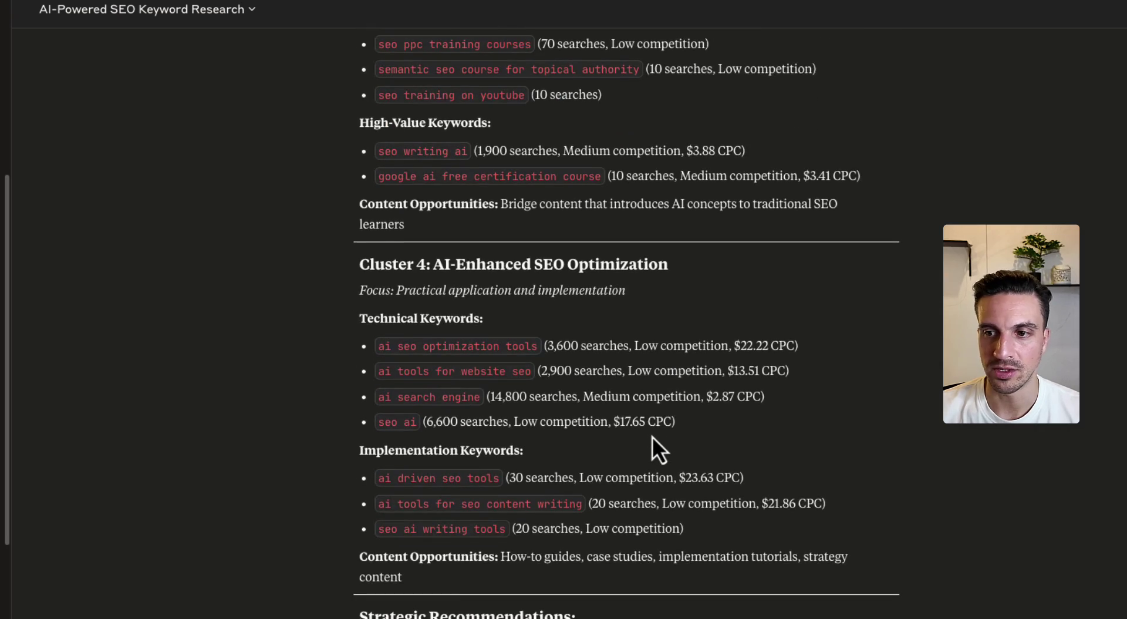
pyautogui.scroll(-3, 653, 436)
pyautogui.scroll(15, 652, 436)
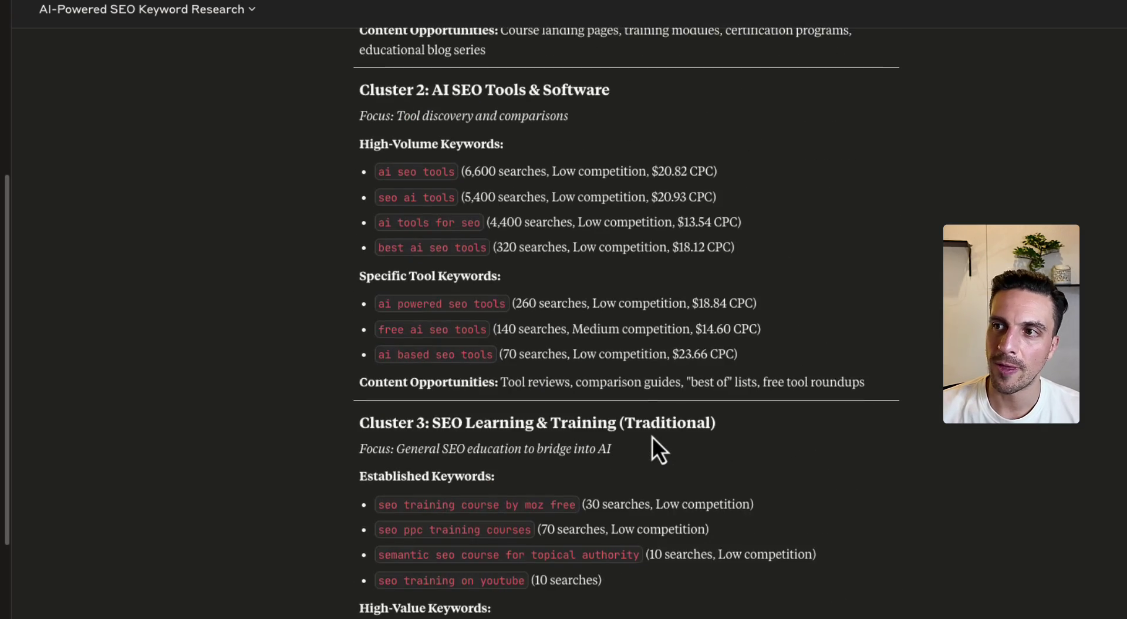
pyautogui.scroll(5, 653, 435)
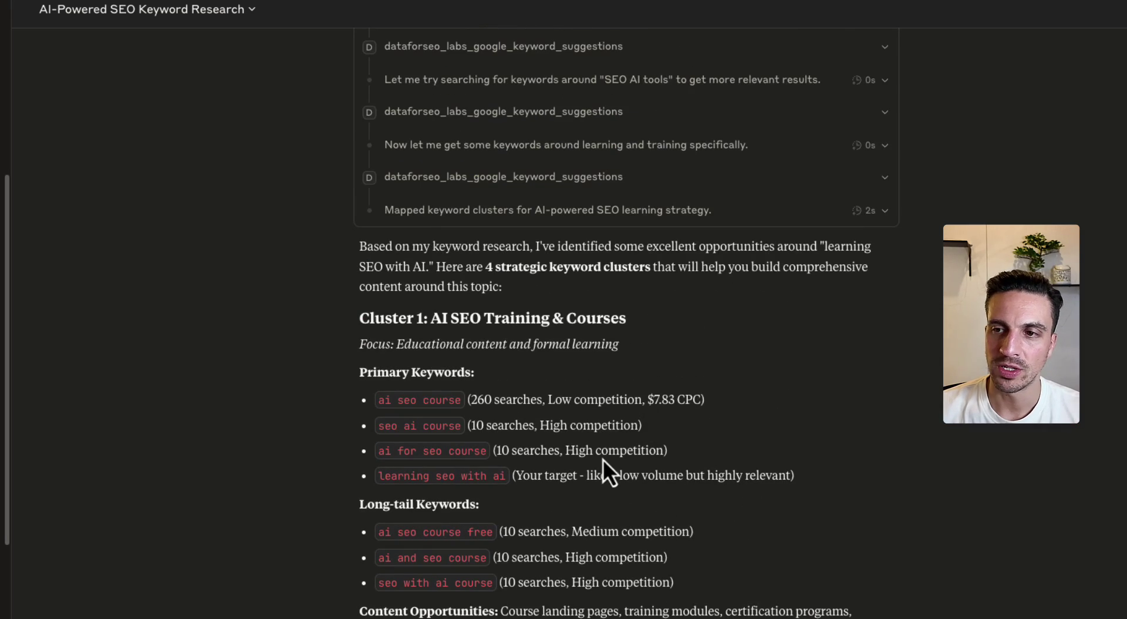
pyautogui.scroll(-1, 439, 495)
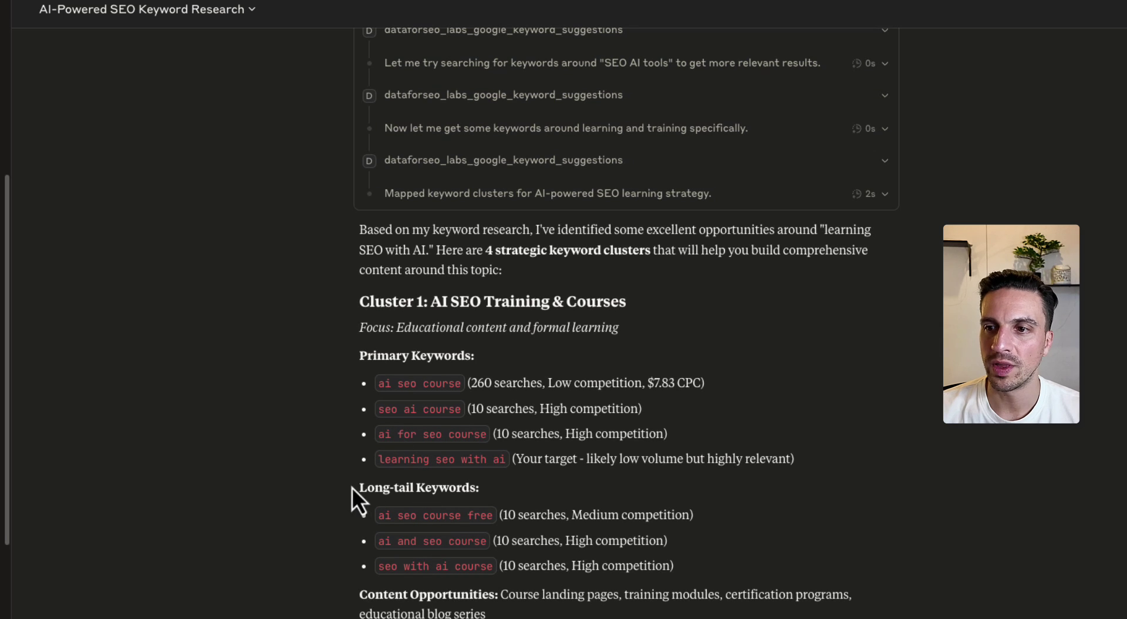
pyautogui.moveTo(534, 498); pyautogui.dragTo(309, 499)
pyautogui.scroll(-20, 315, 498)
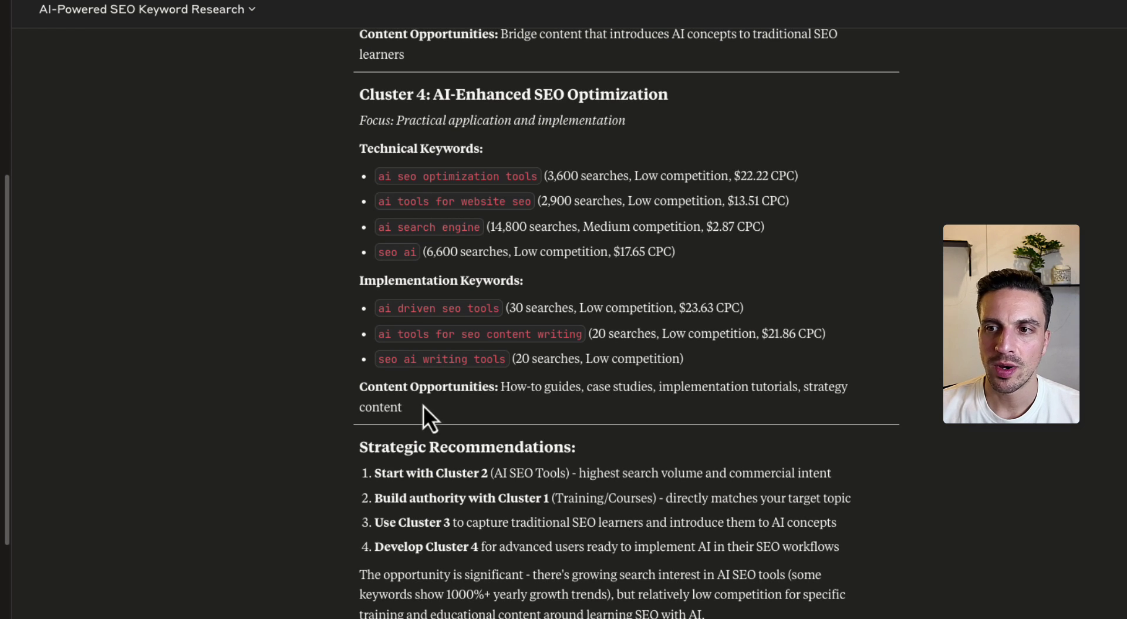